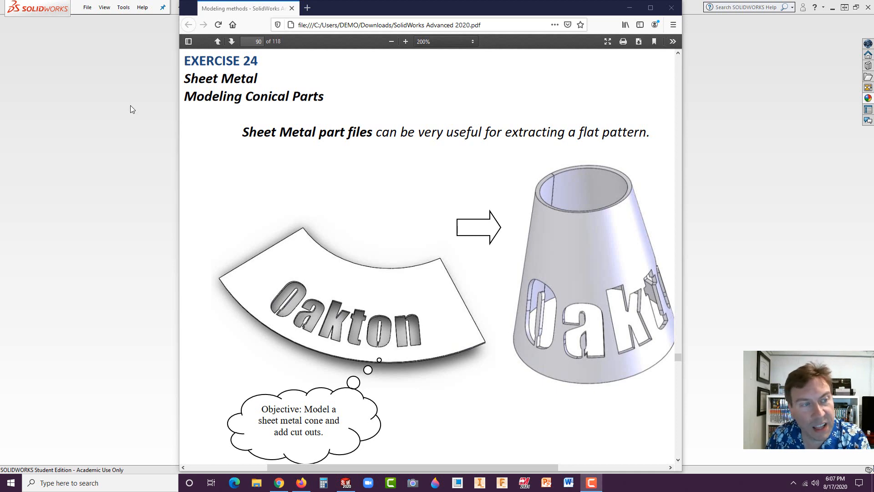
- Review the conical sheet metal exercise page, switch to SOLIDWORKS, and create a new part document
{"action": "scroll", "coordinate": [382, 231], "scroll_direction": "down", "scroll_amount": 8}
{"action": "left_click", "coordinate": [86, 230]}
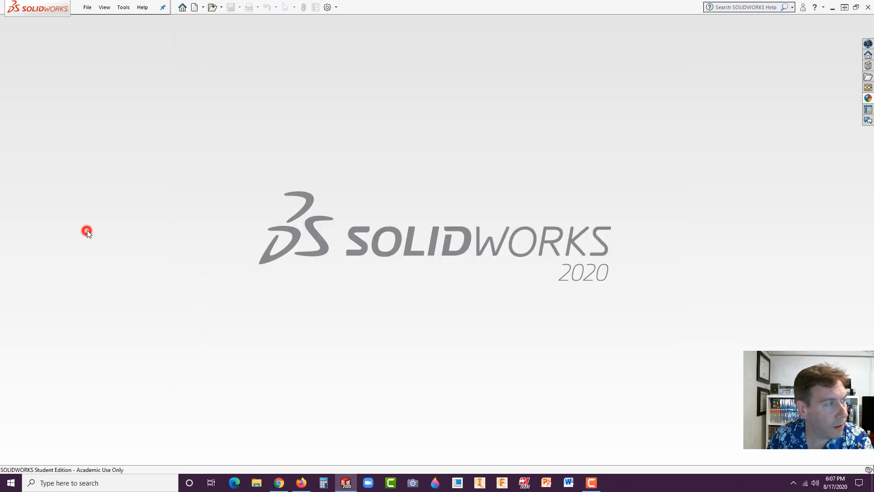
{"action": "left_click", "coordinate": [87, 7]}
{"action": "left_click", "coordinate": [101, 22]}
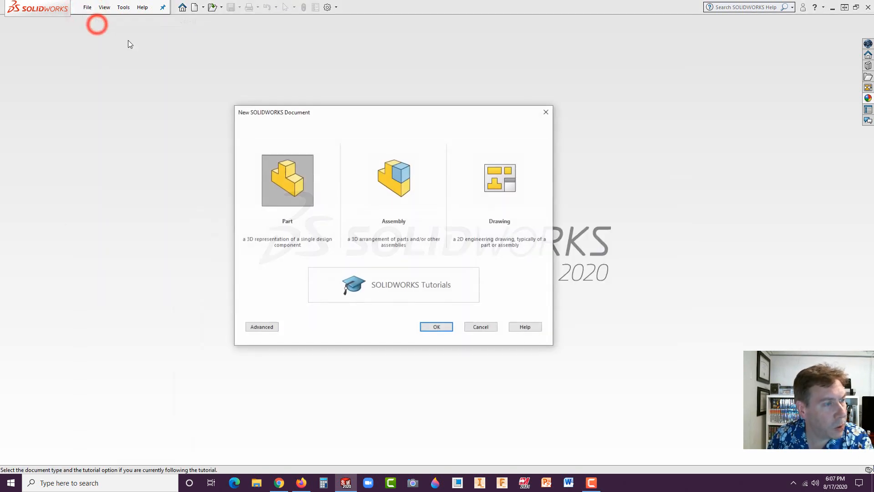
{"action": "left_click", "coordinate": [287, 181]}
{"action": "left_click", "coordinate": [435, 327]}
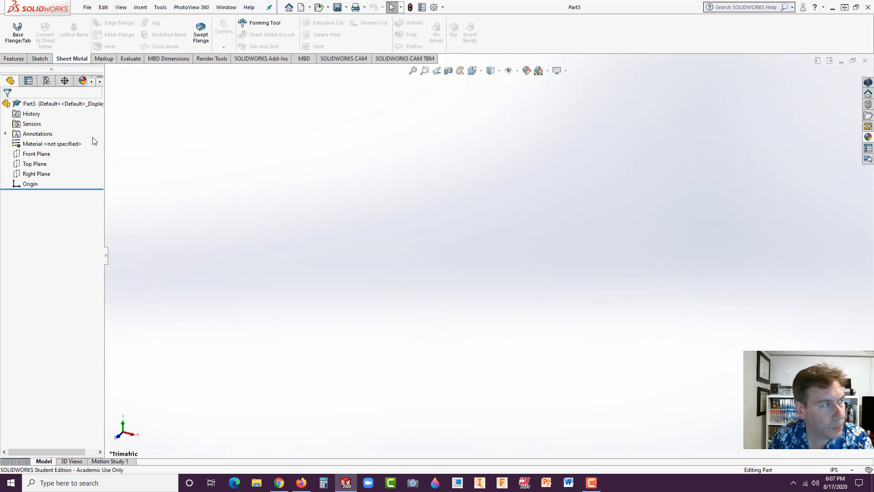
- Sketch a circle about 6.8 in in diameter on the Front Plane, centred on the origin
{"action": "left_click", "coordinate": [36, 153]}
{"action": "left_click", "coordinate": [44, 142]}
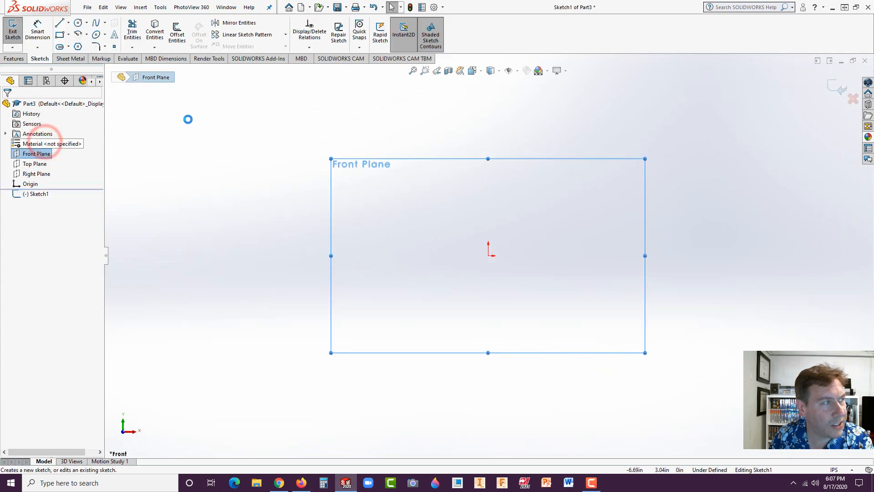
{"action": "left_click", "coordinate": [78, 22]}
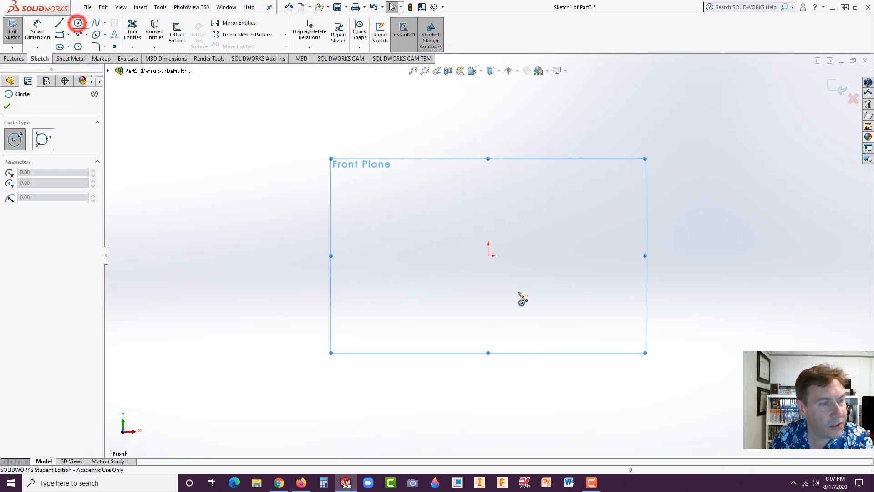
{"action": "left_click", "coordinate": [489, 255]}
{"action": "left_click", "coordinate": [625, 183]}
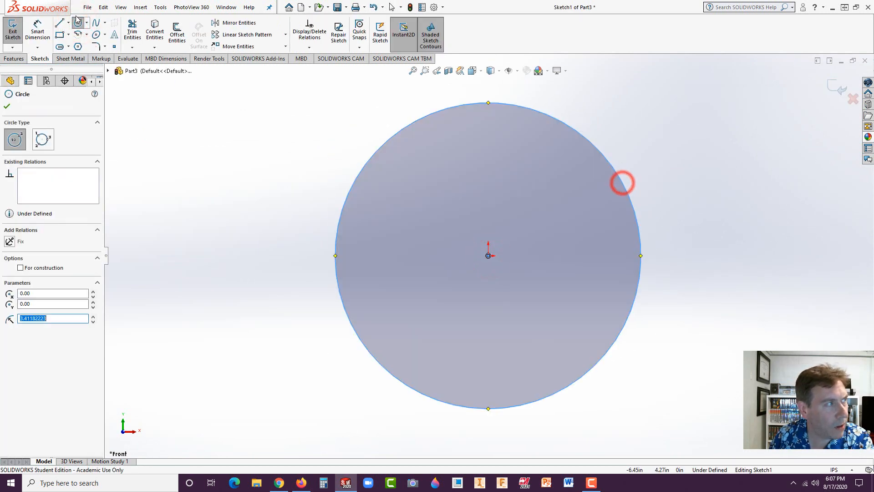
- Dimension the circle's diameter as 2.5 in
{"action": "left_click", "coordinate": [37, 32]}
{"action": "left_click", "coordinate": [603, 156]}
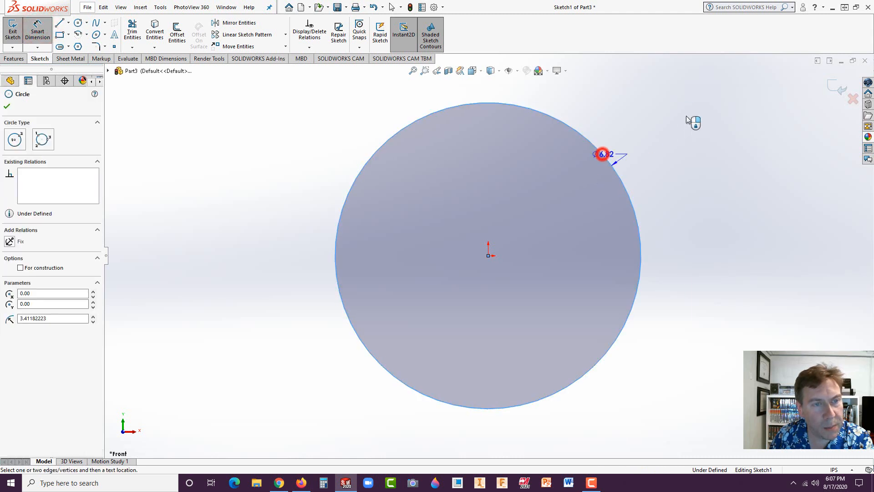
{"action": "left_click", "coordinate": [690, 91]}
{"action": "type", "text": "2.5"}
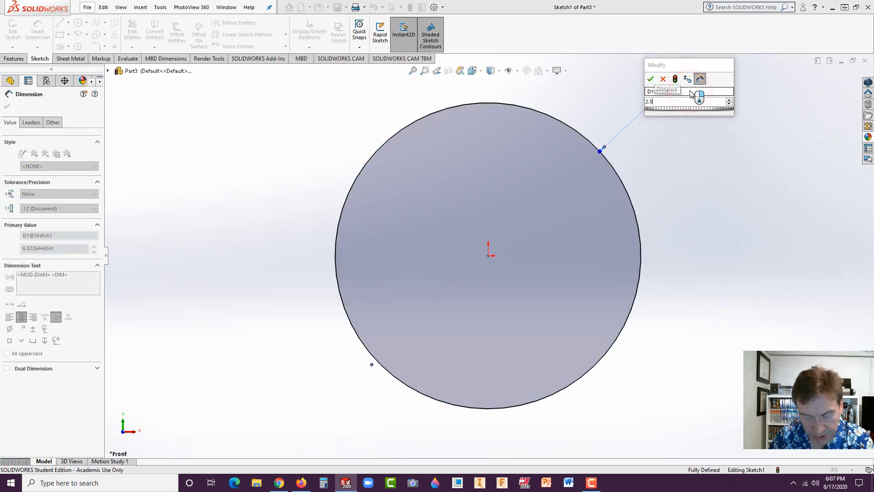
{"action": "key", "text": "Return"}
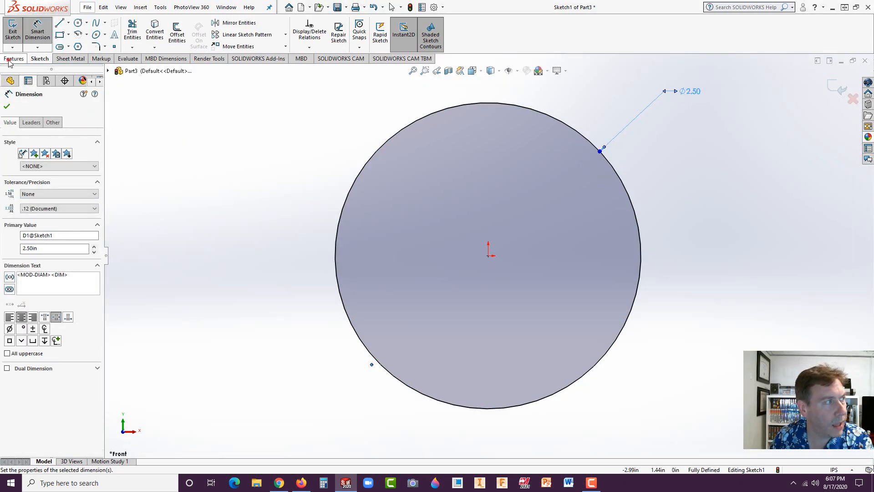
- Set up a blind boss extrusion of the circle with a 2.5 in depth, consulting the exercise PDF for the values
{"action": "left_click", "coordinate": [14, 58]}
{"action": "left_click", "coordinate": [16, 32]}
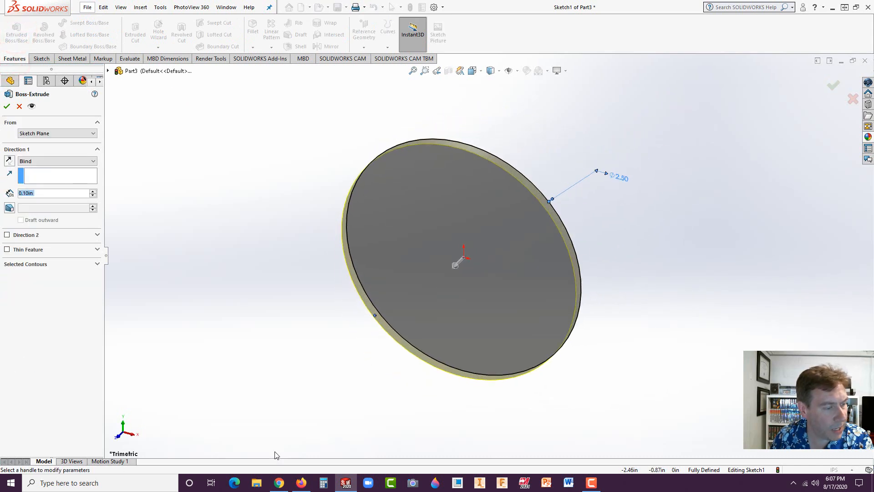
{"action": "left_click", "coordinate": [301, 483]}
{"action": "scroll", "coordinate": [400, 361], "scroll_direction": "down", "scroll_amount": 2}
{"action": "scroll", "coordinate": [399, 358], "scroll_direction": "down", "scroll_amount": 5}
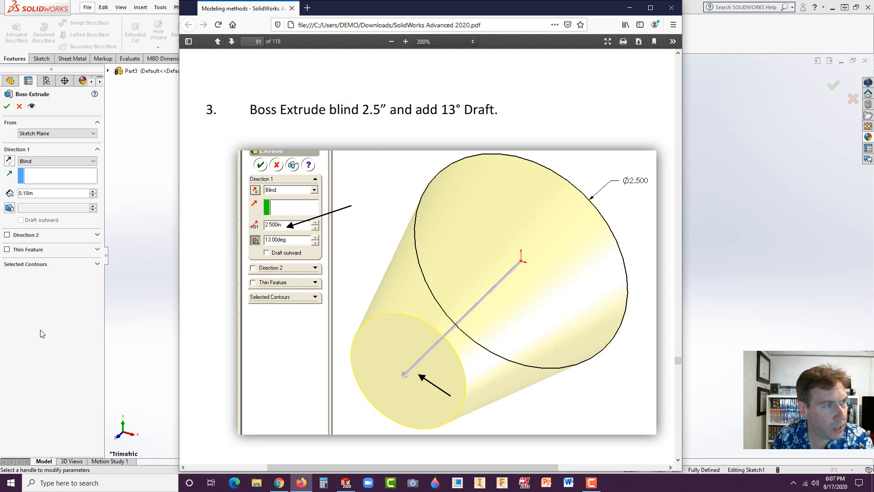
{"action": "left_click", "coordinate": [51, 336]}
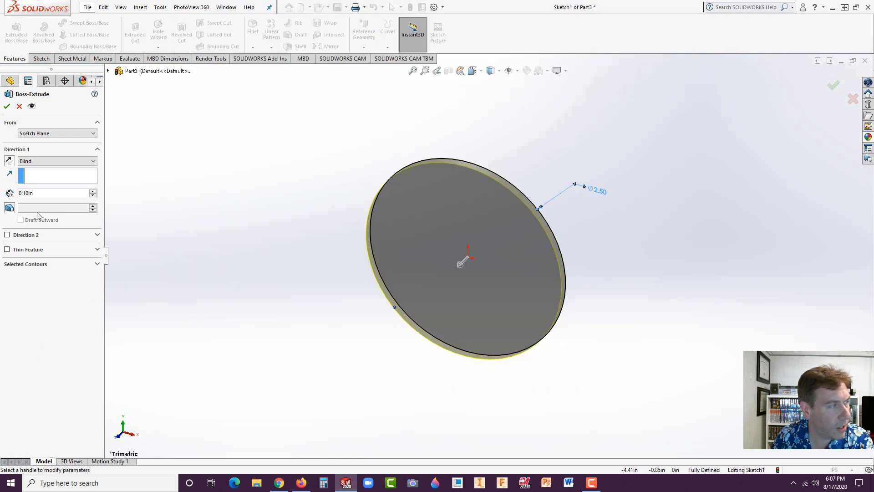
{"action": "double_click", "coordinate": [39, 193]}
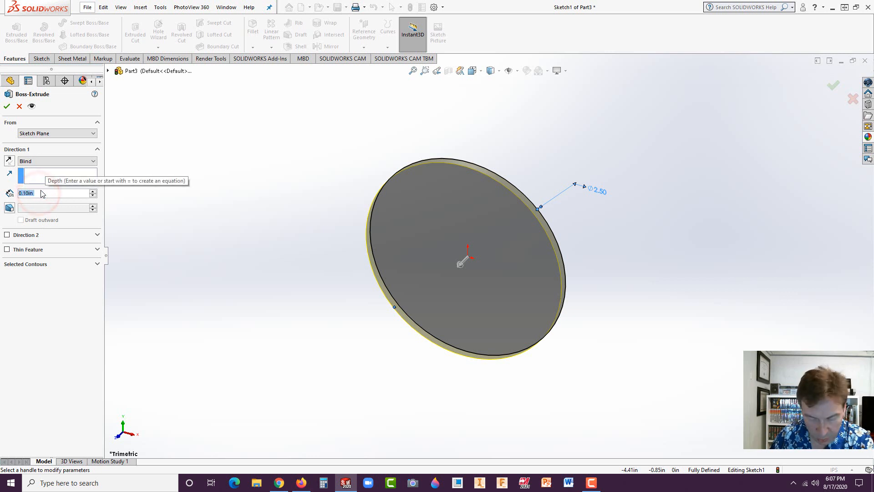
{"action": "type", "text": "2.5"}
{"action": "key", "text": "Return"}
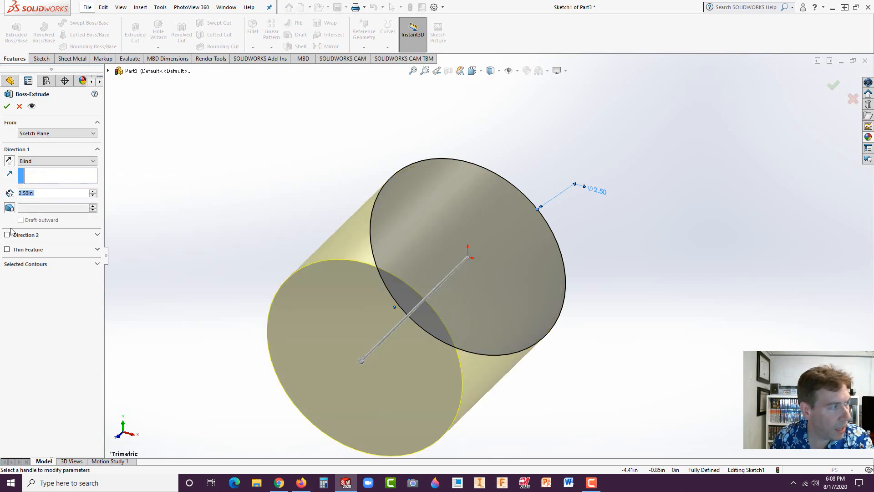
- Add a 13° inward draft to the extrusion and finish the feature
{"action": "left_click", "coordinate": [9, 208]}
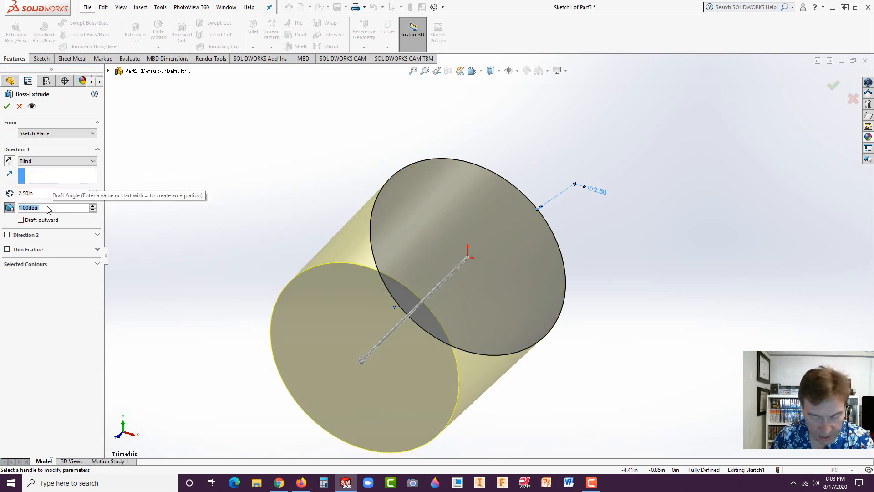
{"action": "type", "text": "13"}
{"action": "key", "text": "Return"}
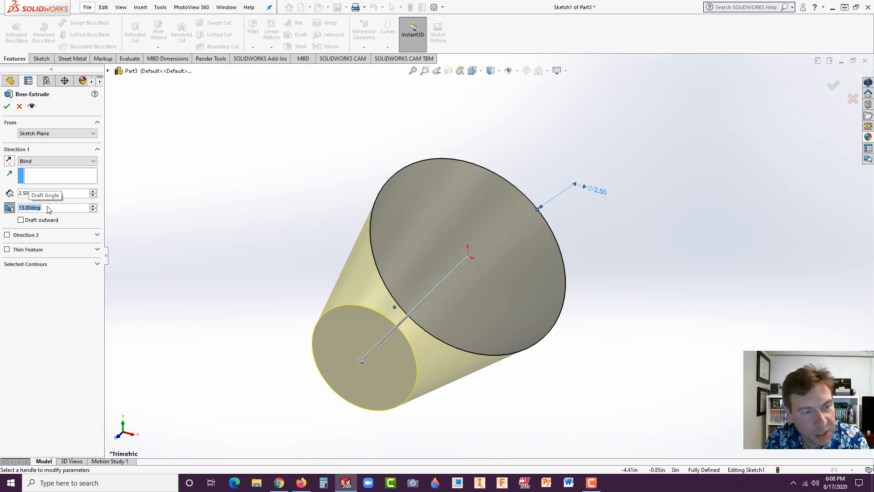
{"action": "left_click", "coordinate": [6, 107]}
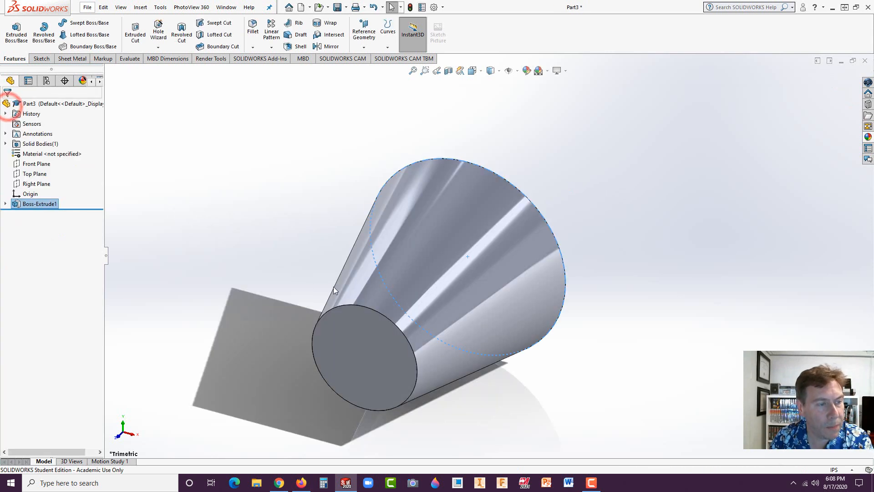
{"action": "left_click", "coordinate": [239, 271]}
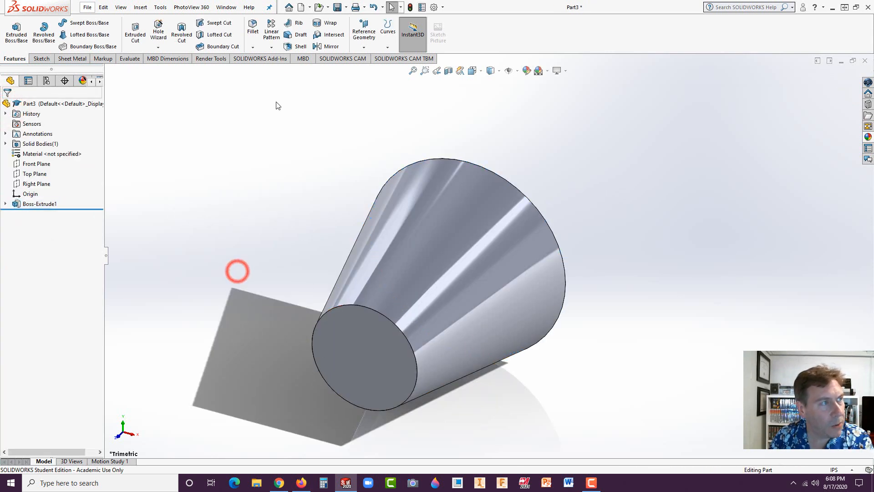
- Shell the cone to a 0.06 in wall thickness, removing both the small and large circular end faces
{"action": "left_click", "coordinate": [290, 46]}
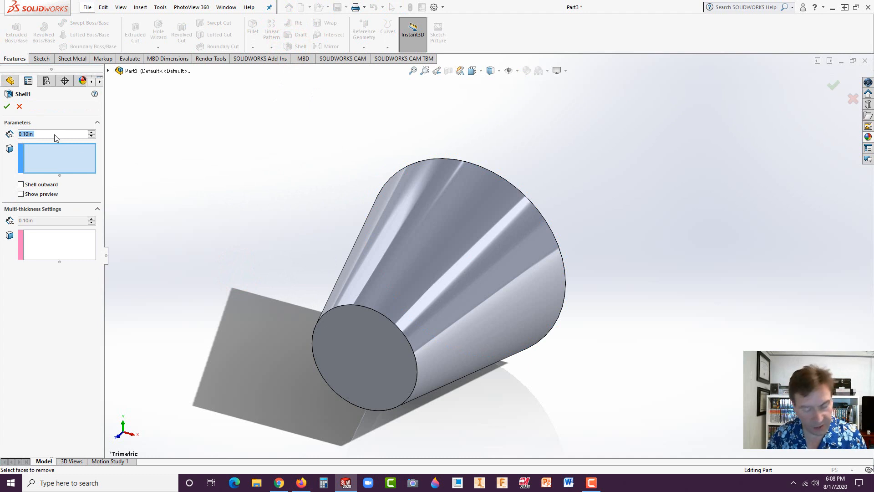
{"action": "type", "text": ".06"}
{"action": "key", "text": "Return"}
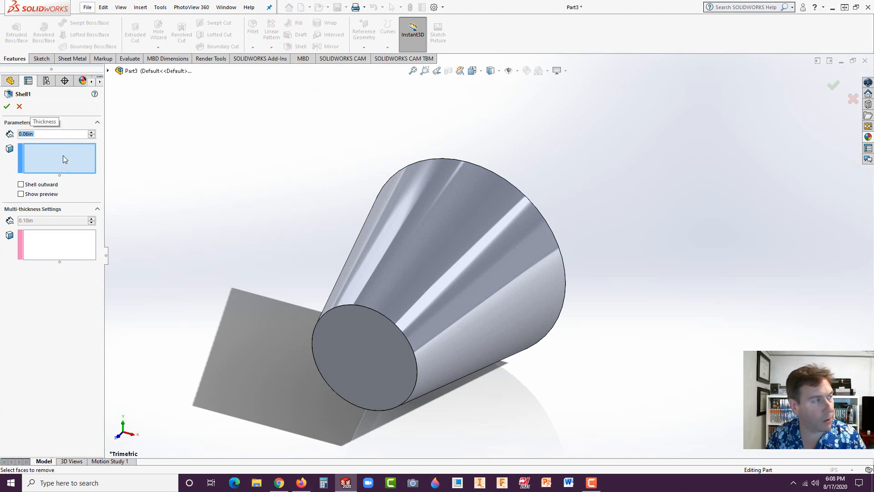
{"action": "left_click", "coordinate": [366, 360]}
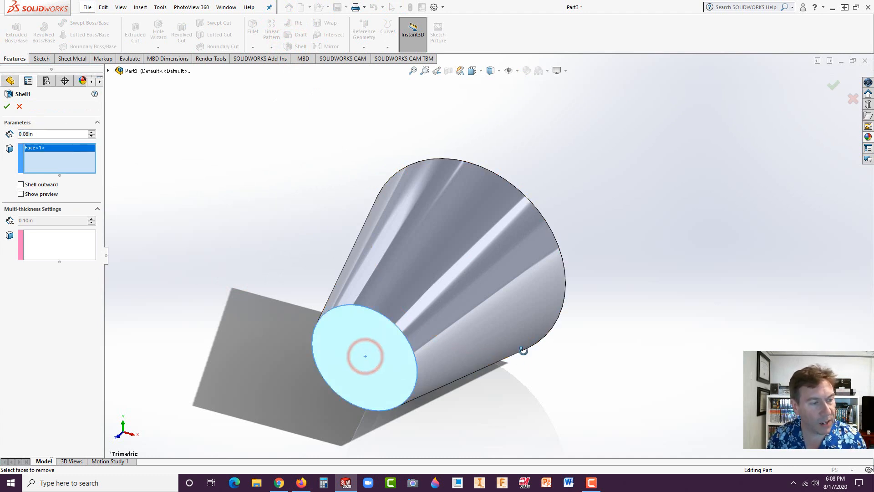
{"action": "middle_click_drag", "start_coordinate": [363, 354], "coordinate": [514, 348]}
{"action": "left_click", "coordinate": [531, 274]}
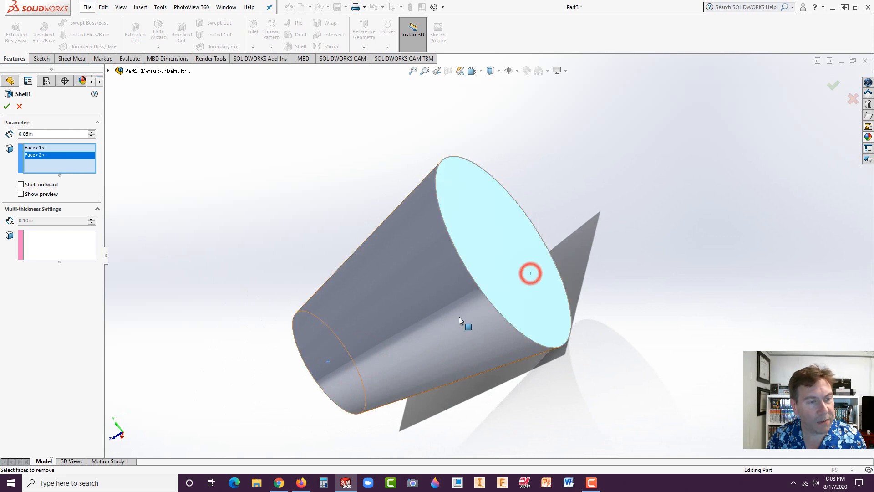
{"action": "middle_click_drag", "start_coordinate": [463, 322], "coordinate": [538, 302]}
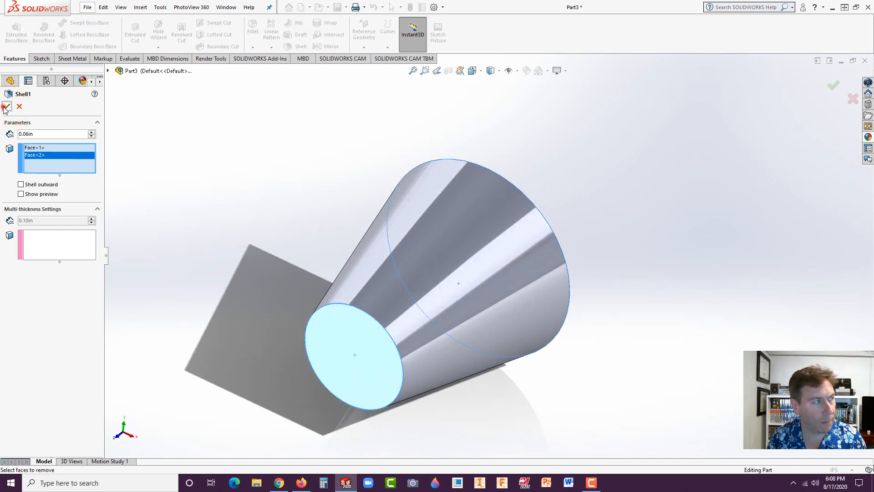
{"action": "right_click", "coordinate": [321, 242]}
{"action": "scroll", "coordinate": [377, 333], "scroll_direction": "up", "scroll_amount": 3}
{"action": "scroll", "coordinate": [393, 305], "scroll_direction": "down", "scroll_amount": 4}
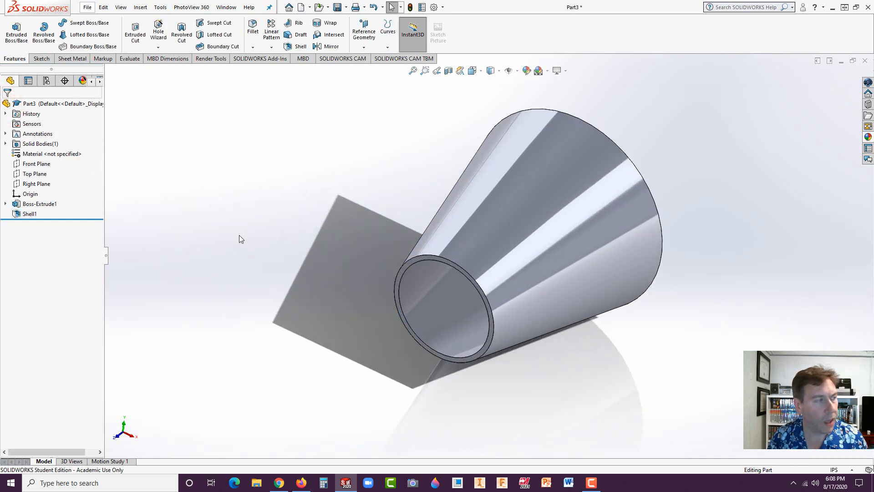
- Start a new sketch on the Front Plane and orient the model to the front view
{"action": "left_click", "coordinate": [43, 165]}
{"action": "left_click", "coordinate": [48, 152]}
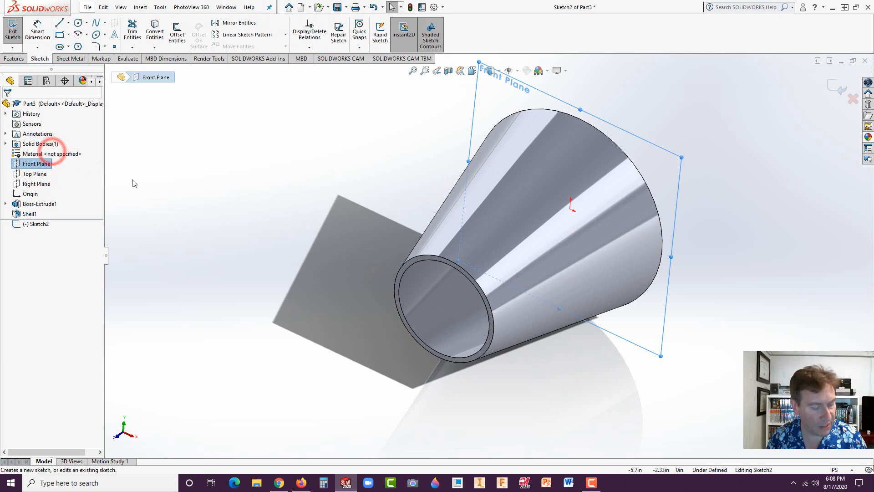
{"action": "key", "text": "ctrl+space"}
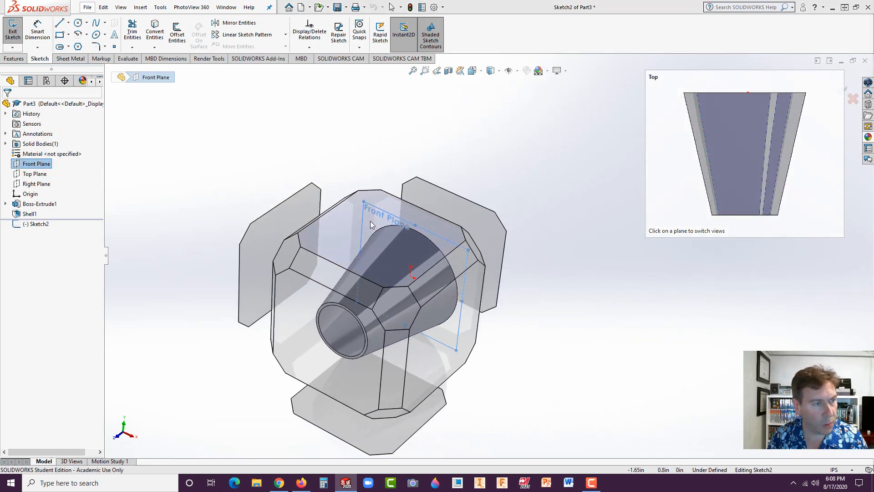
{"action": "left_click", "coordinate": [734, 169]}
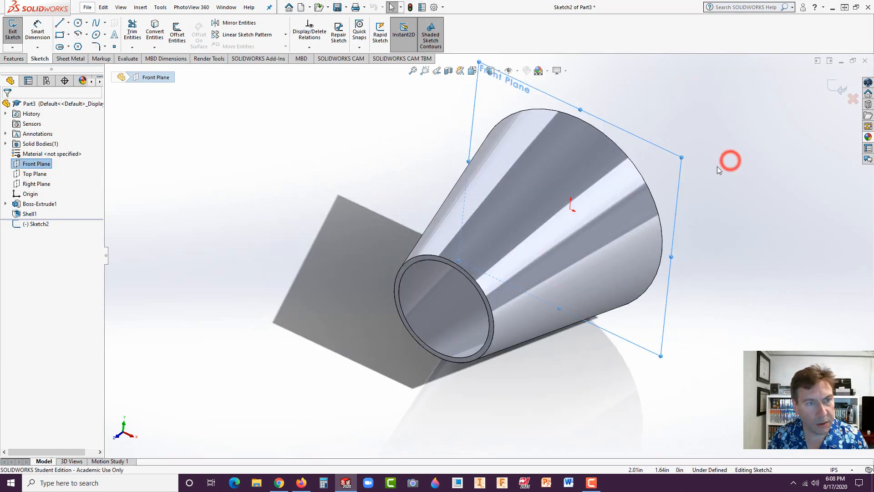
{"action": "key", "text": "ctrl+space"}
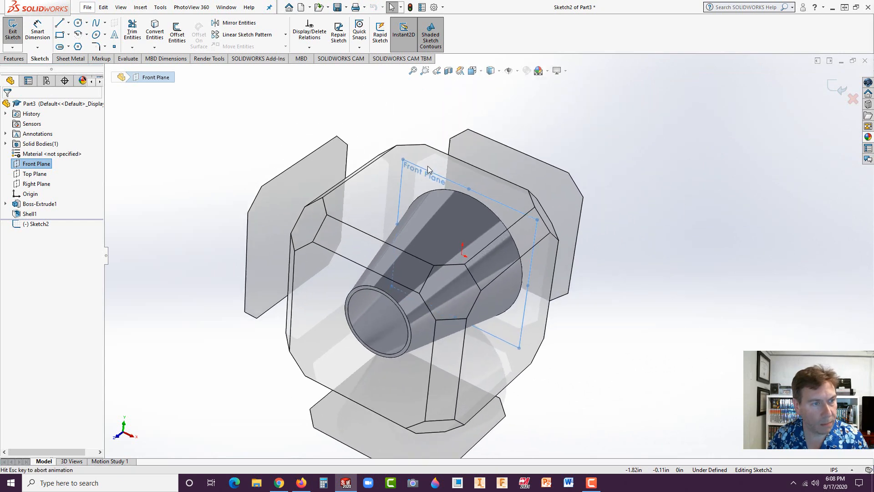
{"action": "left_click", "coordinate": [340, 320]}
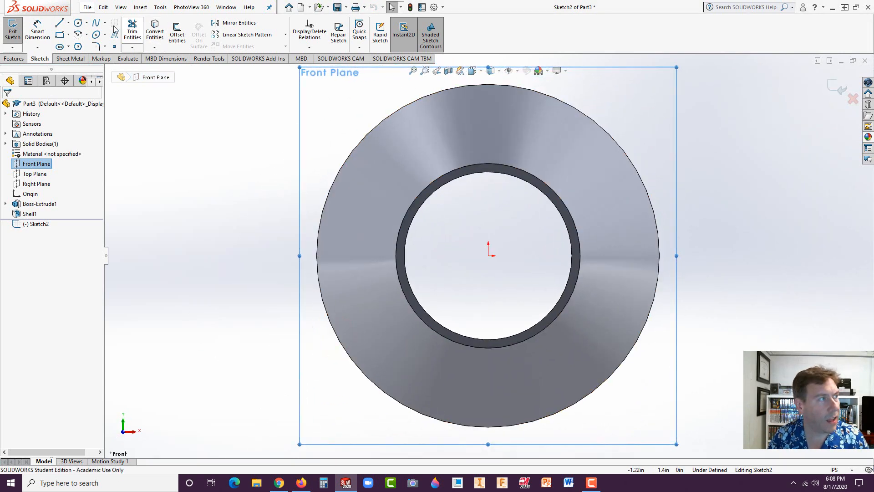
- Draw a vertical centerline about 1.42 in long from the origin up past the cone's outer edge
{"action": "left_click", "coordinate": [68, 23]}
{"action": "left_click", "coordinate": [73, 45]}
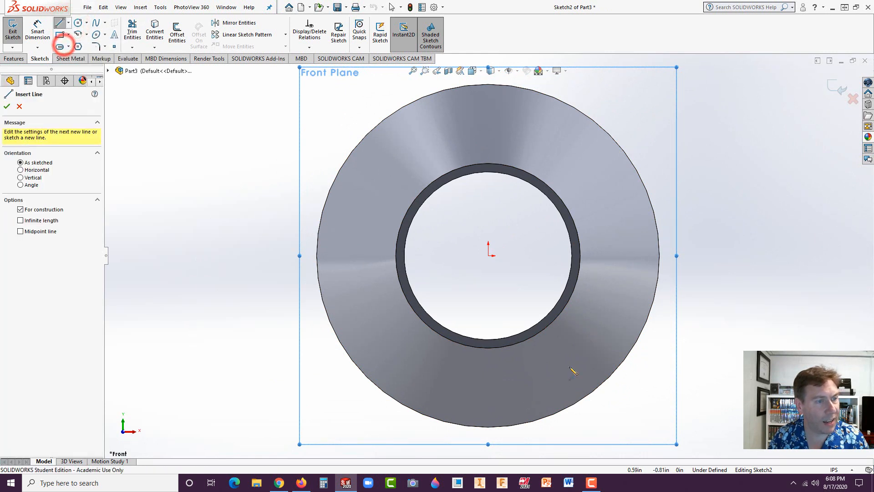
{"action": "scroll", "coordinate": [489, 256], "scroll_direction": "up", "scroll_amount": 2}
{"action": "left_click", "coordinate": [489, 255]}
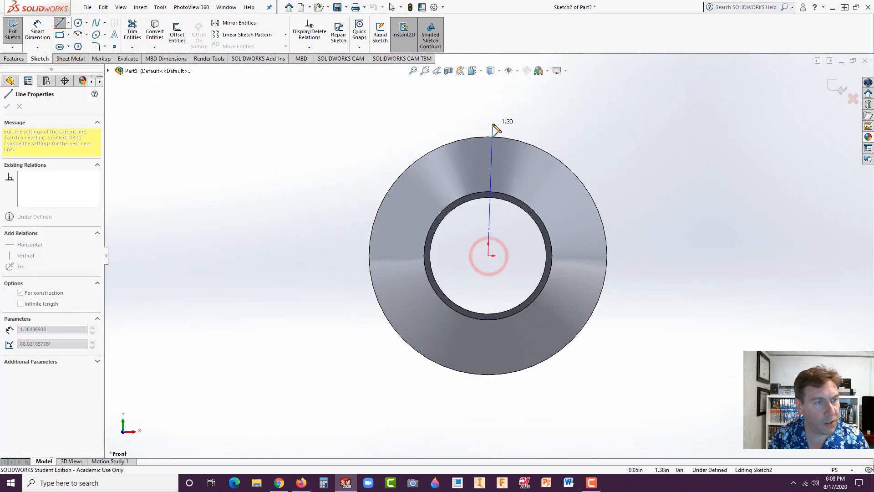
{"action": "left_click", "coordinate": [489, 120]}
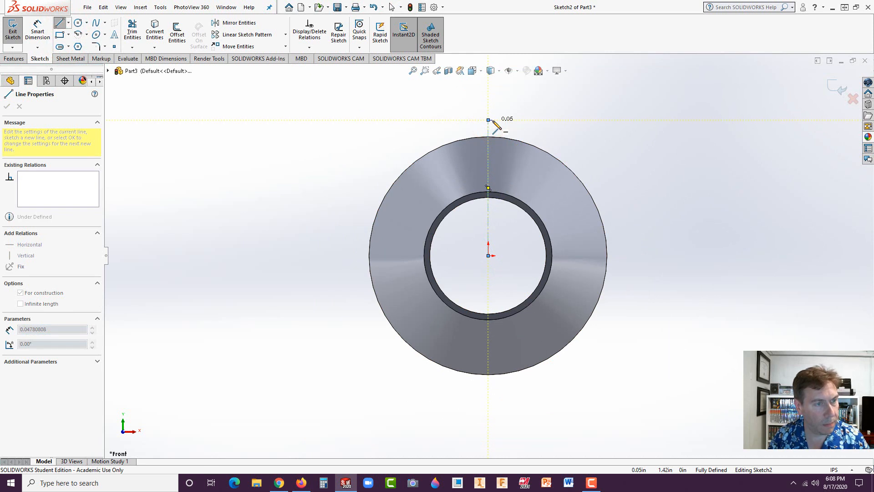
{"action": "key", "text": "Escape"}
{"action": "key", "text": "Escape"}
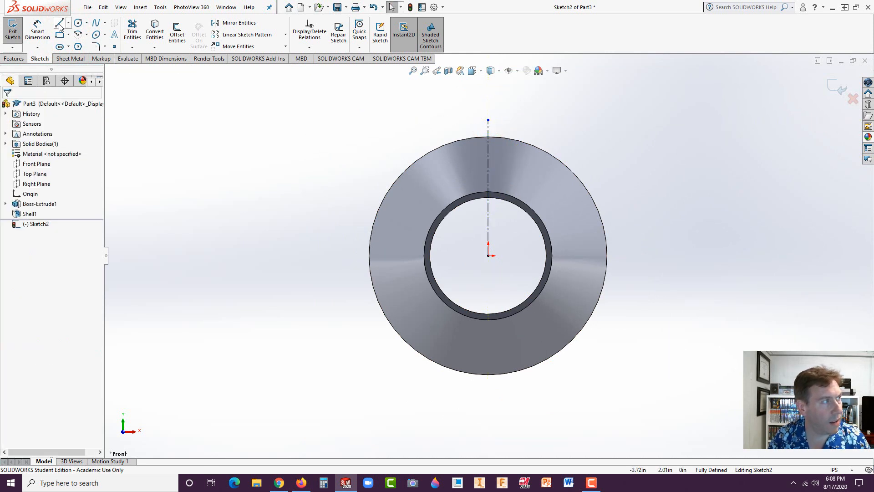
- Draw a slanted line about 1.4 in long from the origin past the cone's outer edge, just left of the centerline
{"action": "left_click", "coordinate": [59, 24]}
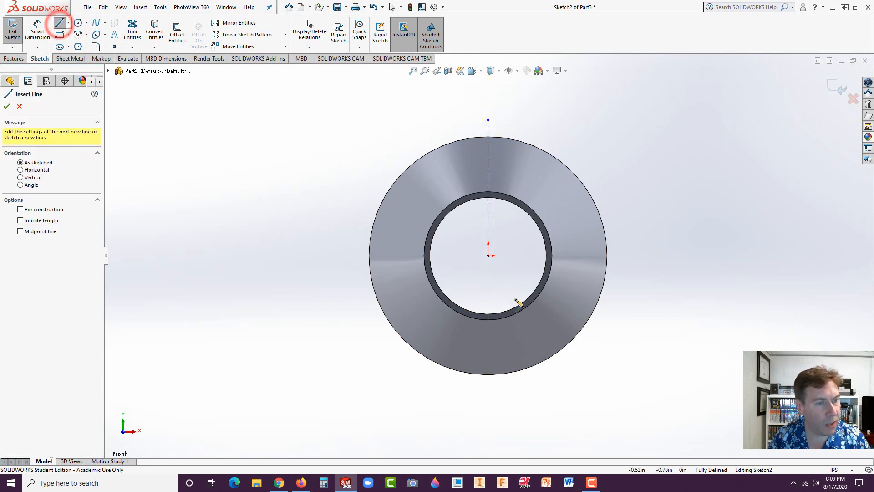
{"action": "left_click", "coordinate": [488, 256]}
{"action": "left_click", "coordinate": [463, 125]}
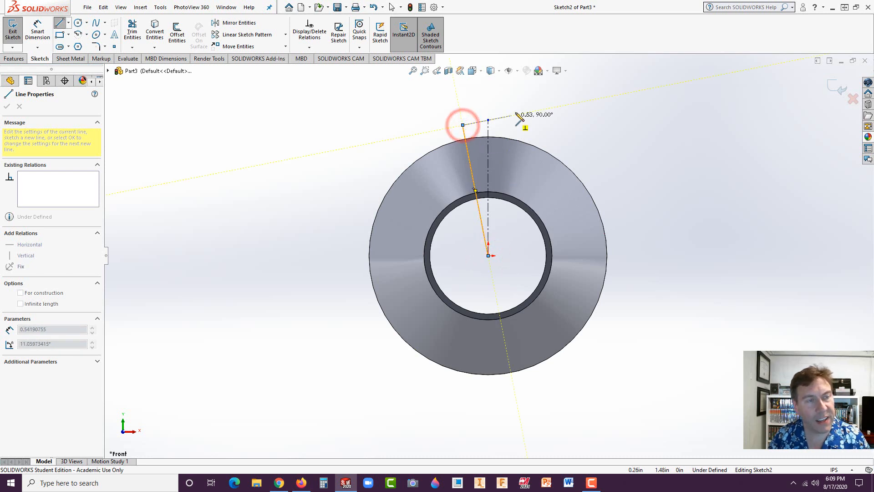
{"action": "key", "text": "Escape"}
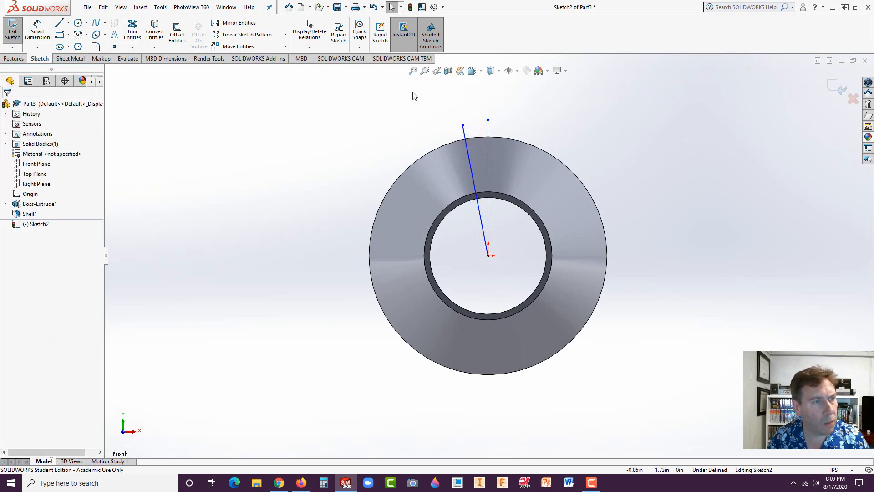
- Mirror the slanted line about the vertical centerline
{"action": "mouse_move", "coordinate": [426, 100]}
{"action": "left_mouse_down"}
{"action": "mouse_move", "coordinate": [479, 123]}
{"action": "mouse_move", "coordinate": [547, 286]}
{"action": "left_mouse_up"}
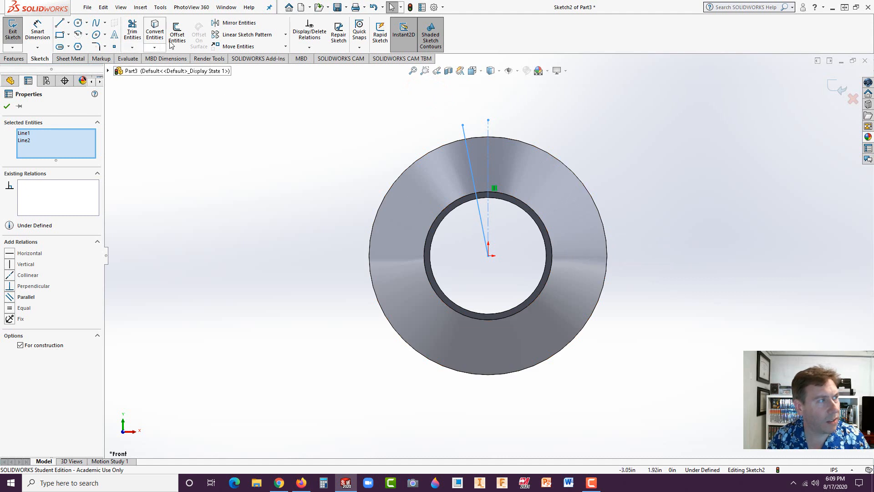
{"action": "left_click", "coordinate": [234, 22]}
{"action": "left_click", "coordinate": [254, 132]}
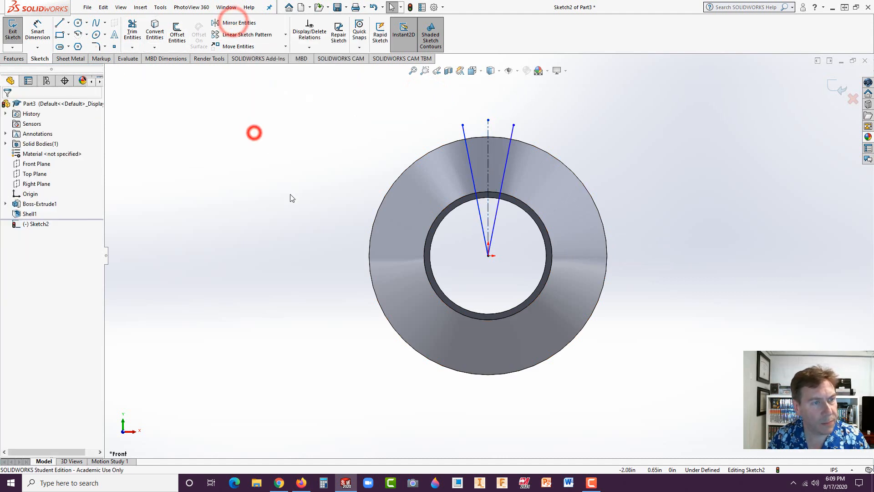
- Dimension the distance between the outer endpoints of the two slanted lines as 0.01 in
{"action": "left_click", "coordinate": [37, 31]}
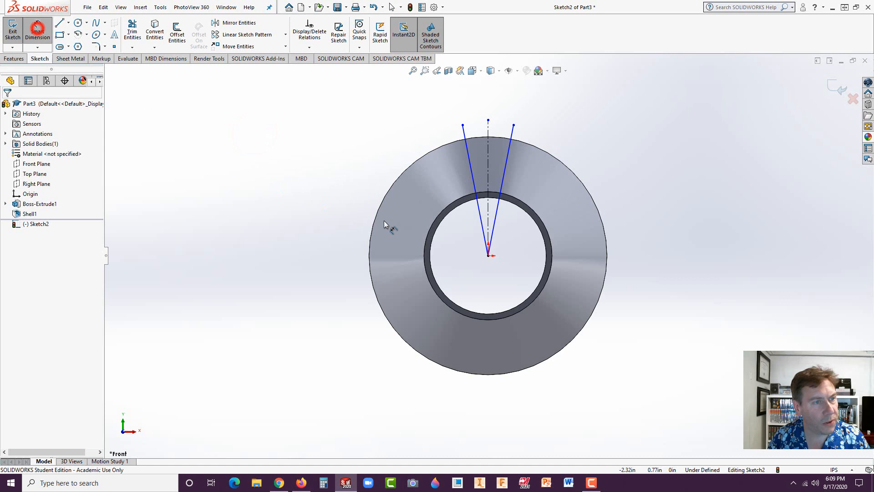
{"action": "left_click", "coordinate": [463, 126]}
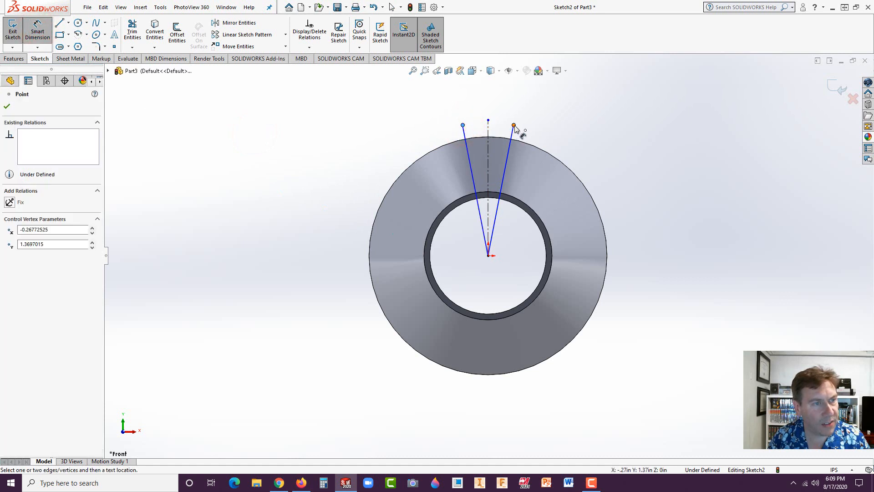
{"action": "left_click", "coordinate": [514, 125]}
{"action": "left_click", "coordinate": [554, 113]}
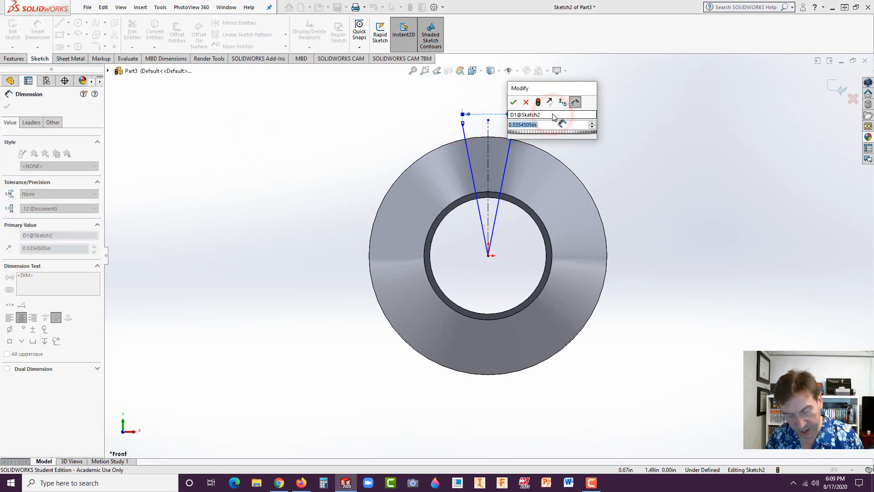
{"action": "type", "text": "0.01"}
{"action": "key", "text": "Return"}
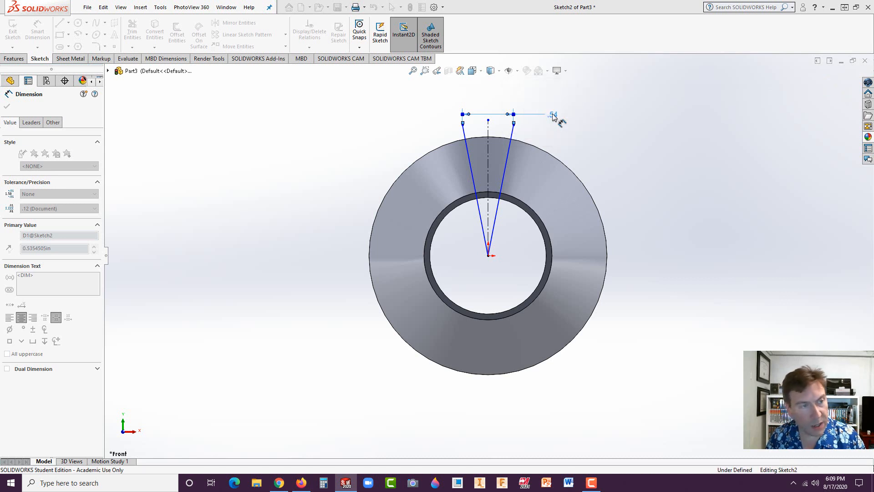
{"action": "key", "text": "Escape"}
- Make the right slanted line's outer endpoint coincident with the cone's large outer circular edge
{"action": "scroll", "coordinate": [491, 134], "scroll_direction": "down", "scroll_amount": 10}
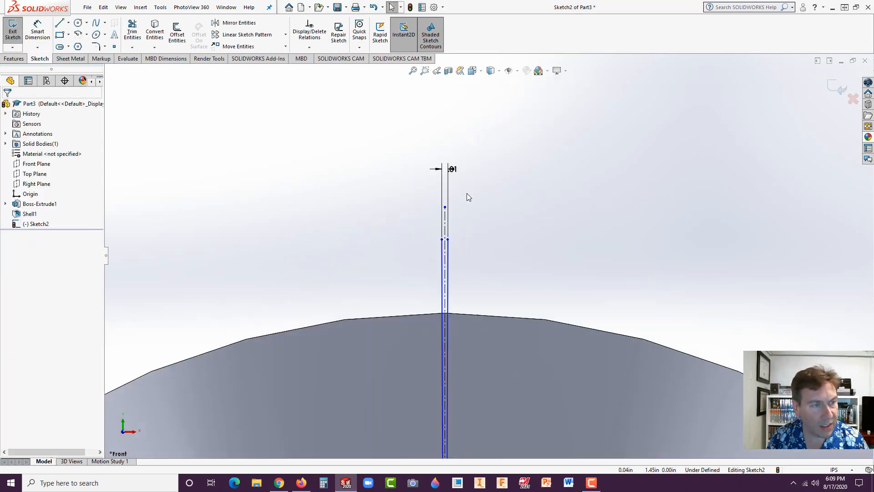
{"action": "left_click", "coordinate": [447, 240]}
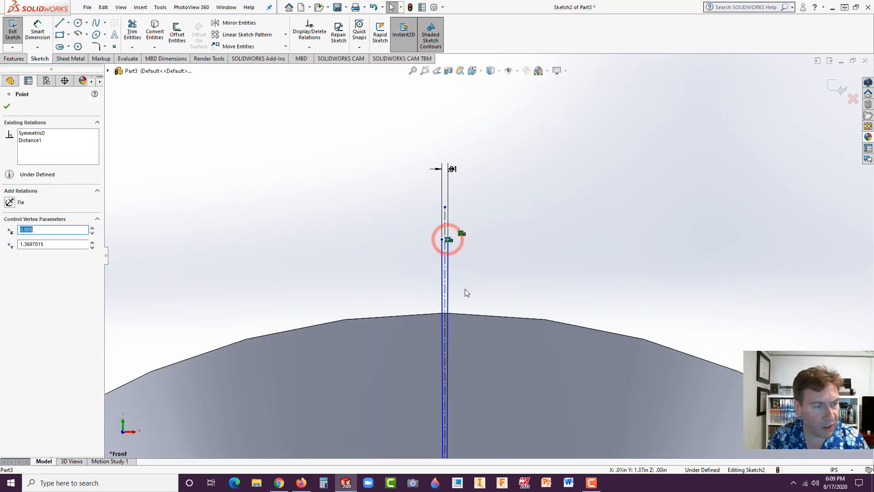
{"action": "left_click", "coordinate": [465, 314], "text": "ctrl"}
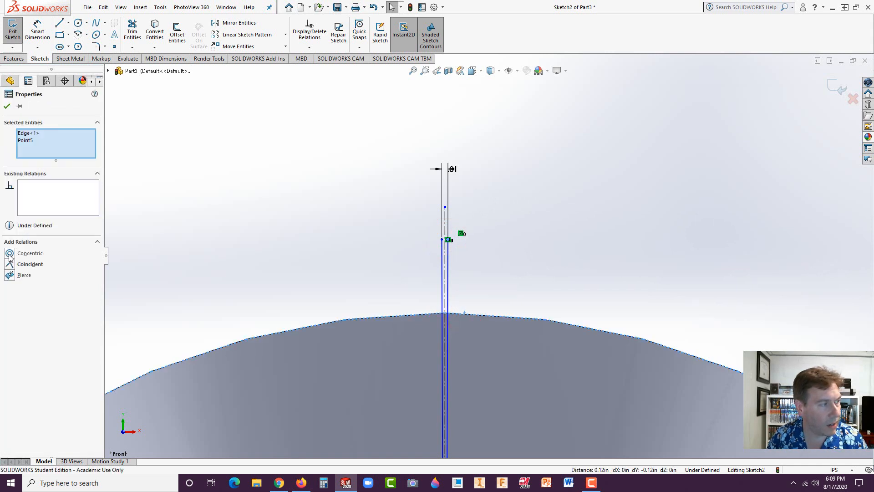
{"action": "left_click", "coordinate": [9, 264]}
{"action": "left_click", "coordinate": [283, 254]}
{"action": "key", "text": "f"}
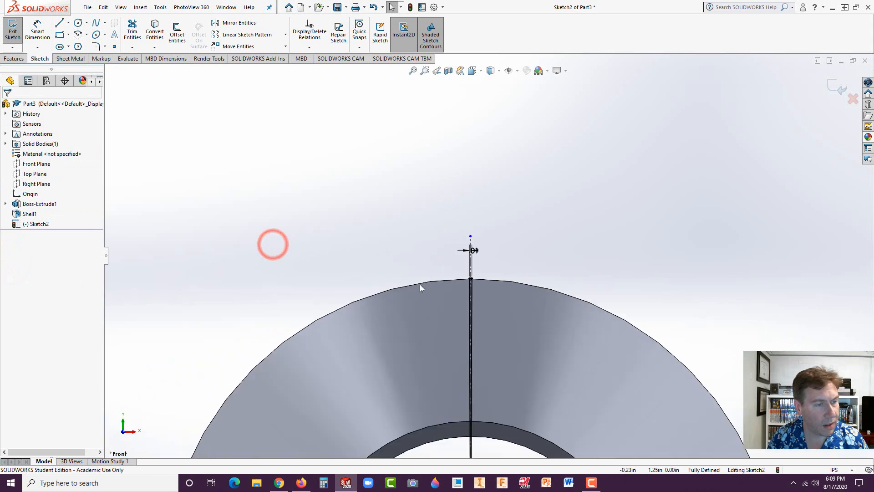
- Cut the narrow slit through the cone wall with an Extruded Cut set to Through All and the side to cut flipped
{"action": "scroll", "coordinate": [519, 328], "scroll_direction": "down", "scroll_amount": 3}
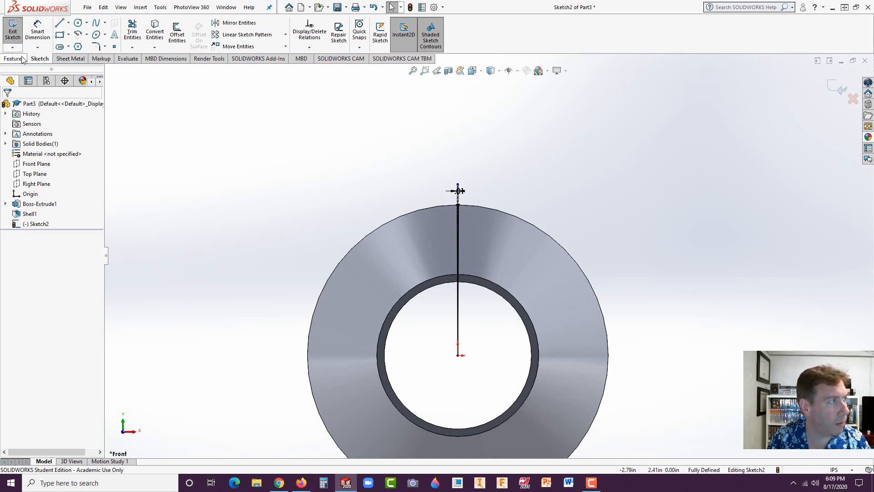
{"action": "left_click", "coordinate": [19, 60]}
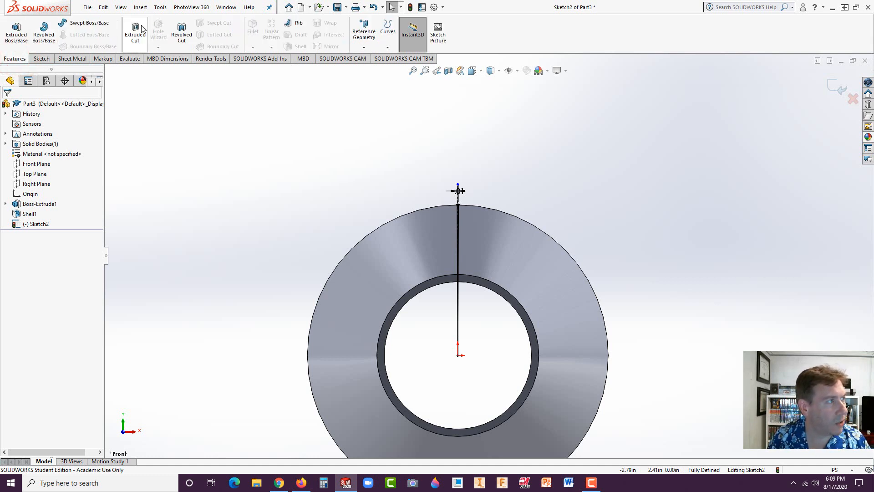
{"action": "left_click", "coordinate": [135, 29]}
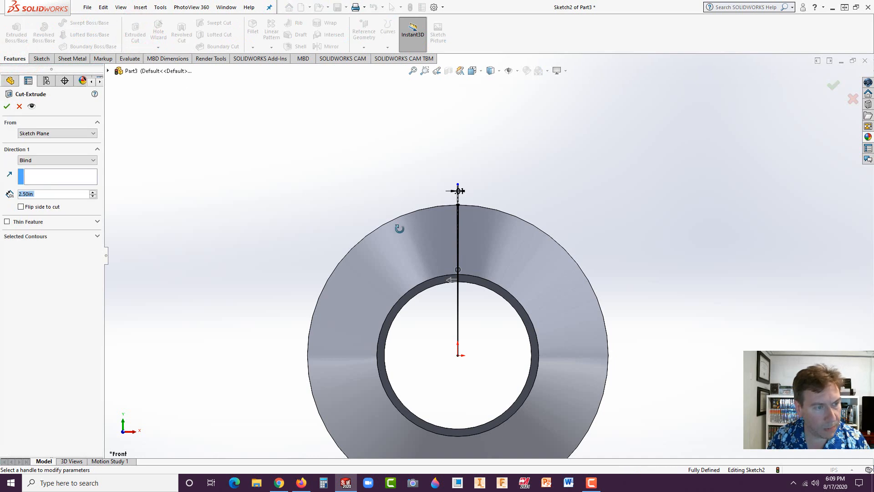
{"action": "scroll", "coordinate": [490, 273], "scroll_direction": "down", "scroll_amount": 3}
{"action": "scroll", "coordinate": [471, 258], "scroll_direction": "down", "scroll_amount": 5}
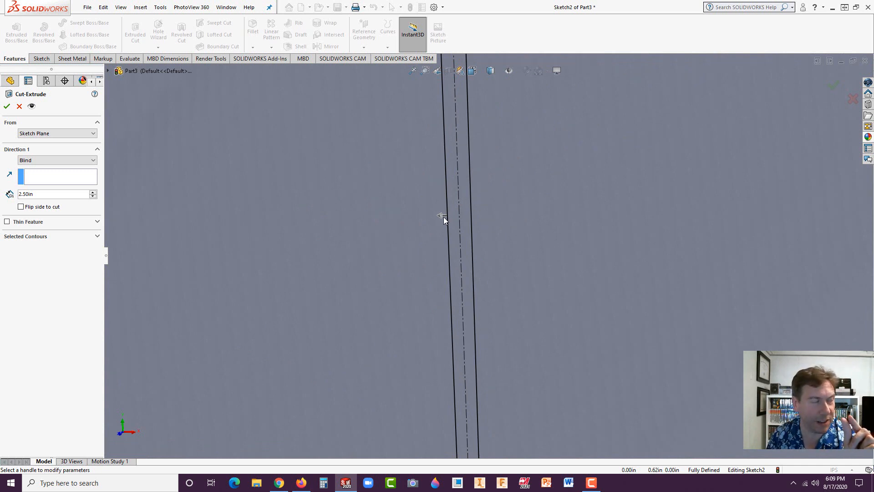
{"action": "left_click", "coordinate": [21, 208]}
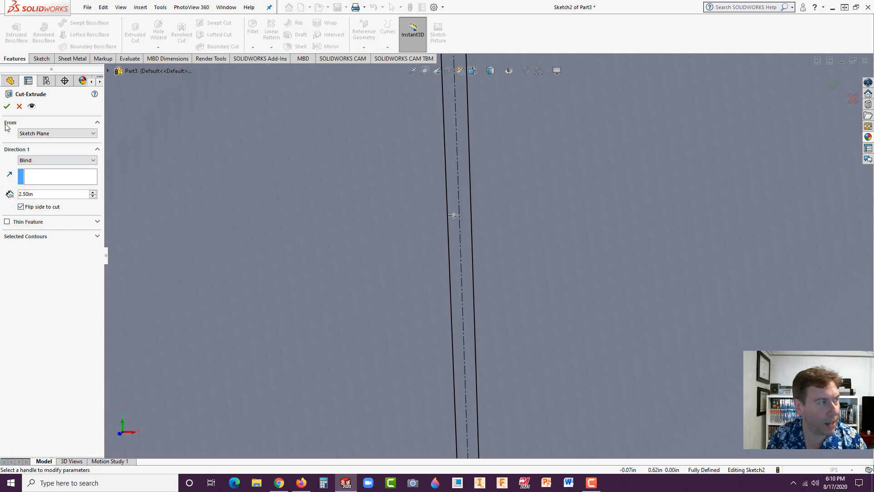
{"action": "left_click", "coordinate": [39, 159]}
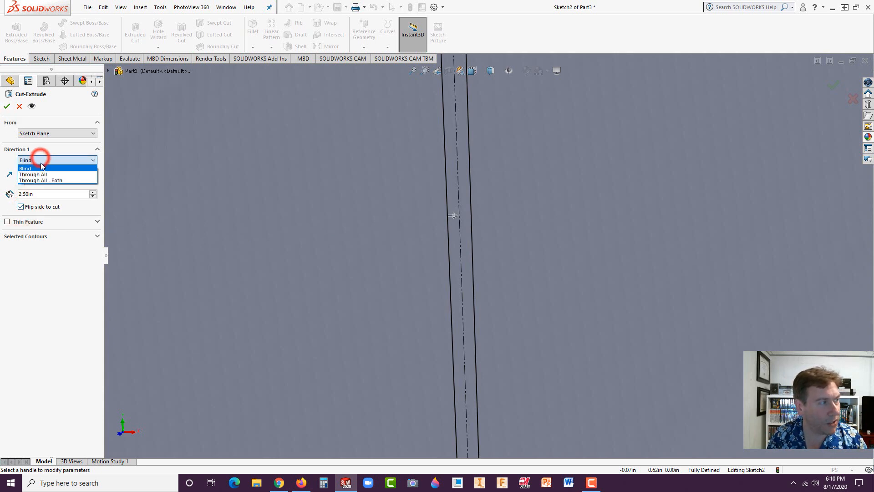
{"action": "left_click", "coordinate": [42, 173]}
{"action": "left_click", "coordinate": [7, 106]}
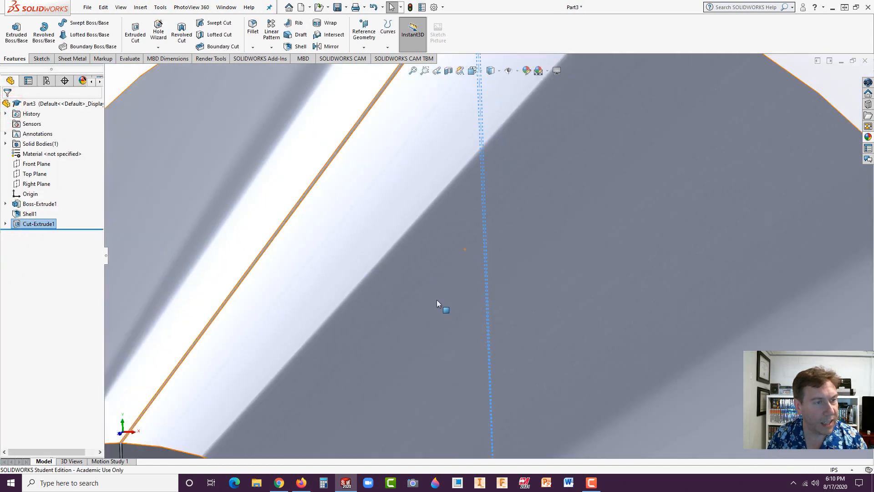
- Convert the slit cone to sheet metal with Insert Bends, using an outer edge along the slit as the fixed edge
{"action": "scroll", "coordinate": [437, 300], "scroll_direction": "up", "scroll_amount": 8}
{"action": "left_click", "coordinate": [334, 342]}
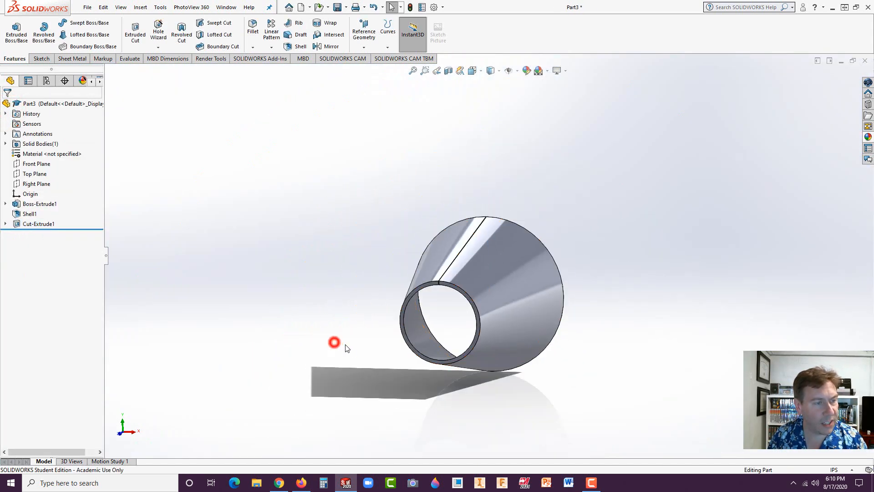
{"action": "scroll", "coordinate": [442, 284], "scroll_direction": "down", "scroll_amount": 5}
{"action": "middle_click_drag", "start_coordinate": [442, 285], "coordinate": [506, 182]}
{"action": "left_click", "coordinate": [303, 122]}
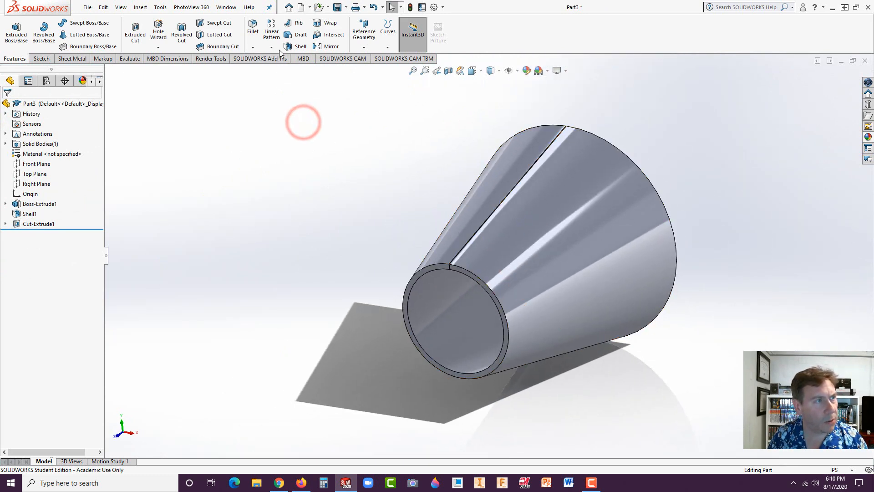
{"action": "left_click", "coordinate": [72, 58]}
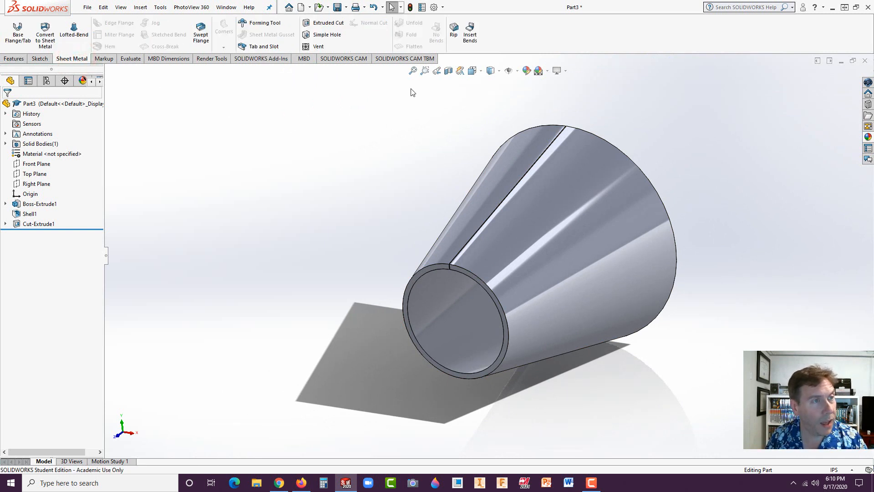
{"action": "left_click", "coordinate": [471, 41]}
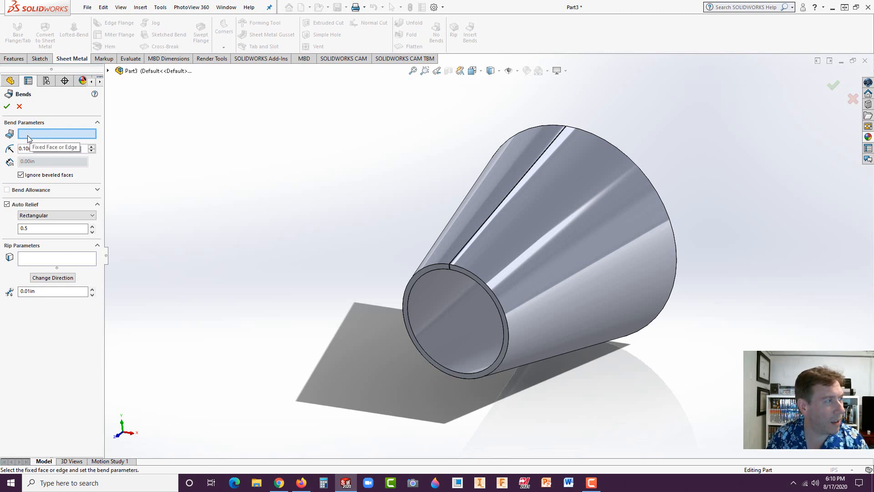
{"action": "left_click", "coordinate": [498, 209]}
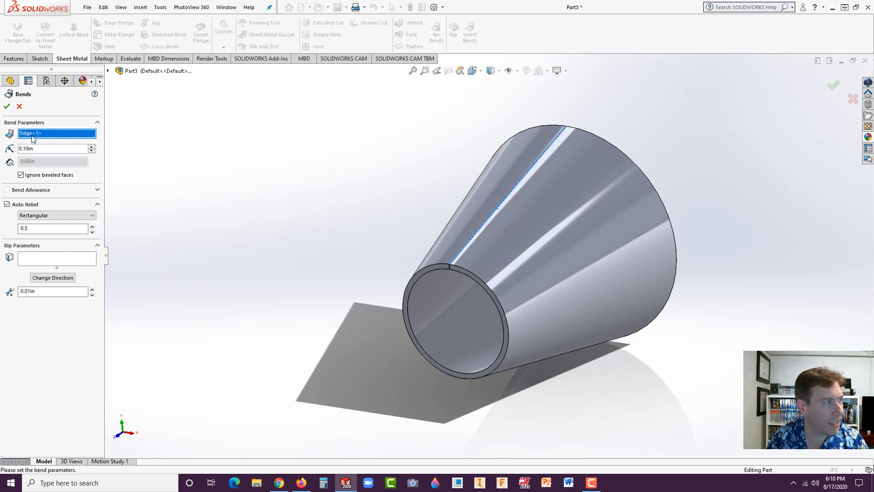
{"action": "left_click", "coordinate": [7, 107]}
{"action": "left_click", "coordinate": [295, 190]}
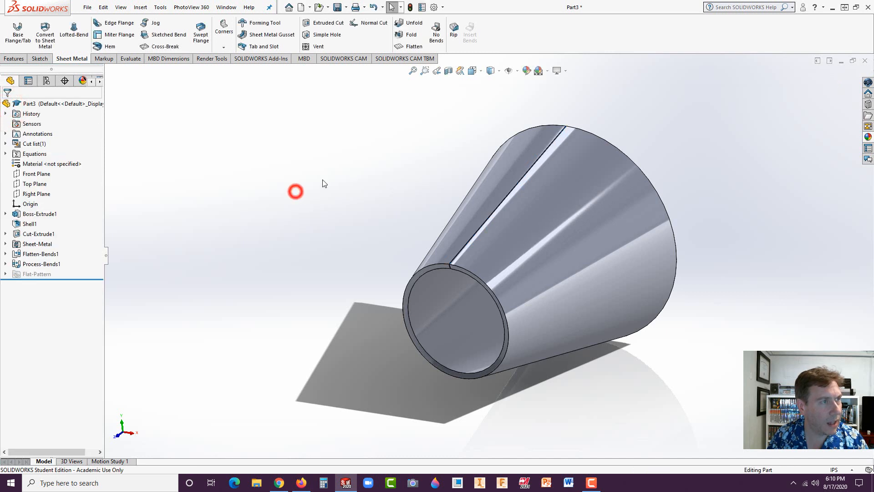
- Flatten the cone to examine its flat pattern, and return it to the folded state
{"action": "left_click", "coordinate": [411, 47]}
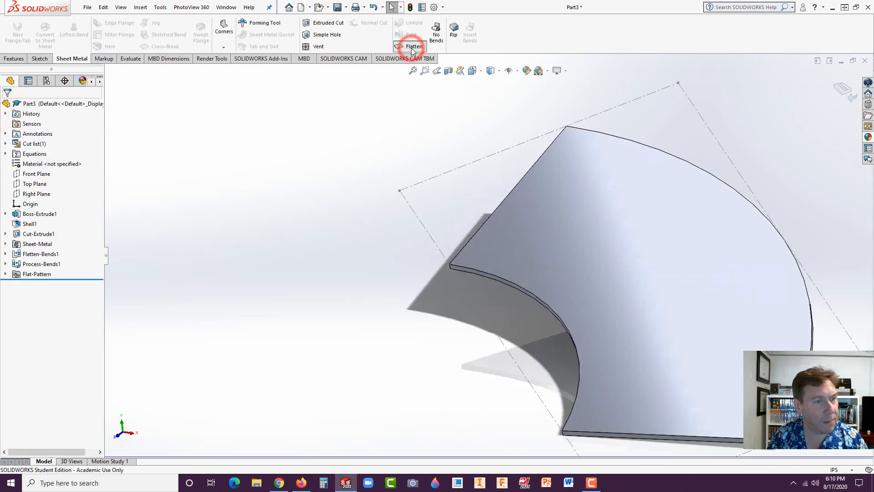
{"action": "scroll", "coordinate": [490, 255], "scroll_direction": "up", "scroll_amount": 5}
{"action": "middle_click_drag", "start_coordinate": [548, 245], "coordinate": [556, 286]}
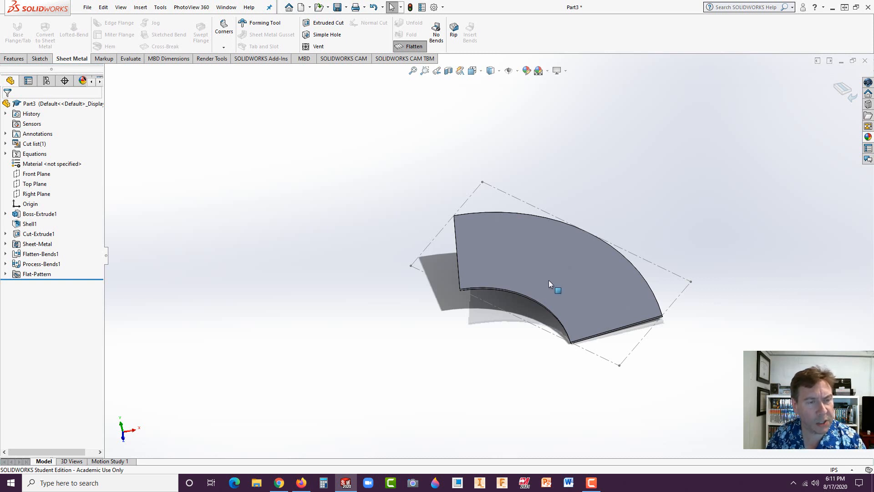
{"action": "left_click", "coordinate": [557, 260]}
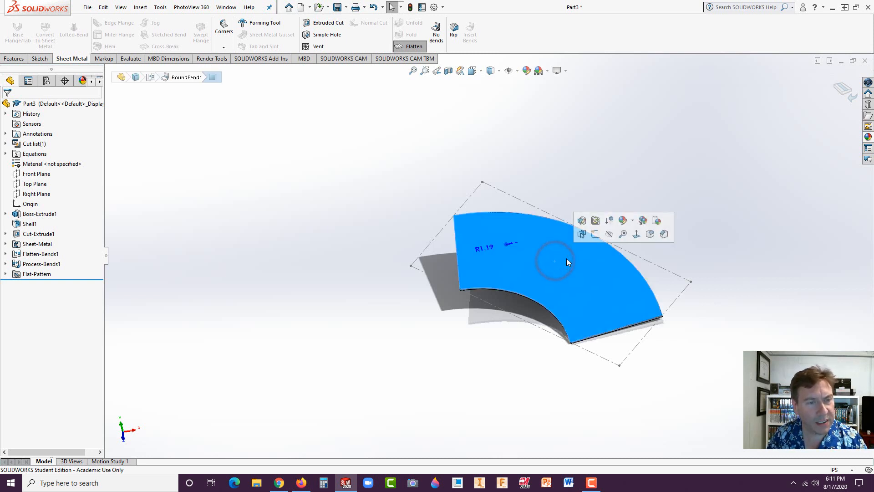
{"action": "left_click", "coordinate": [478, 112]}
{"action": "left_click", "coordinate": [416, 47]}
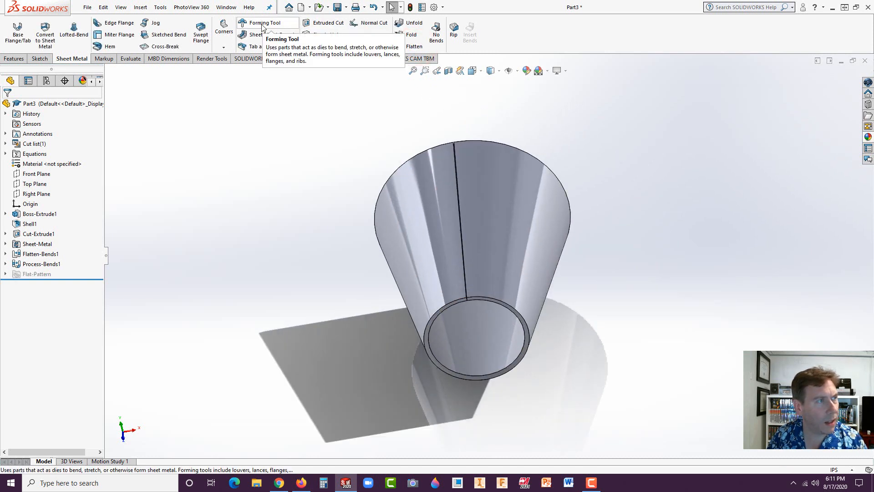
- Unfold the cone with the slit edge fixed, collecting all bends
{"action": "left_click", "coordinate": [399, 24]}
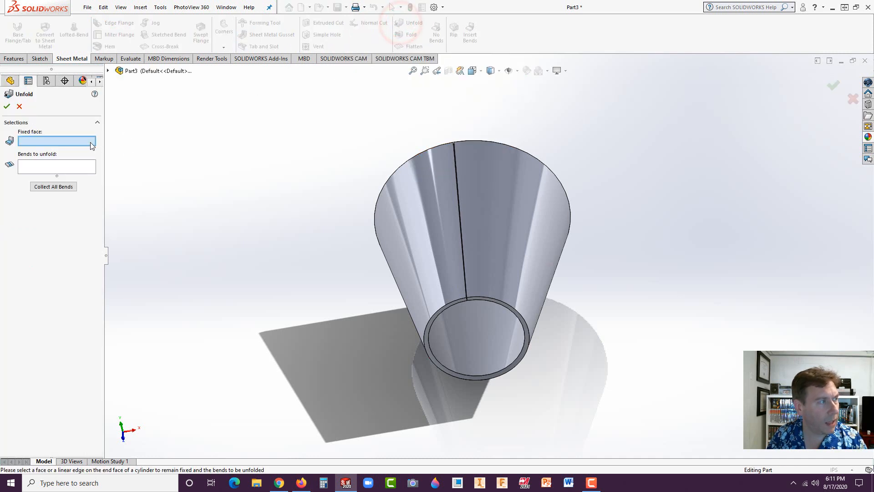
{"action": "left_click", "coordinate": [460, 217]}
{"action": "left_click", "coordinate": [54, 186]}
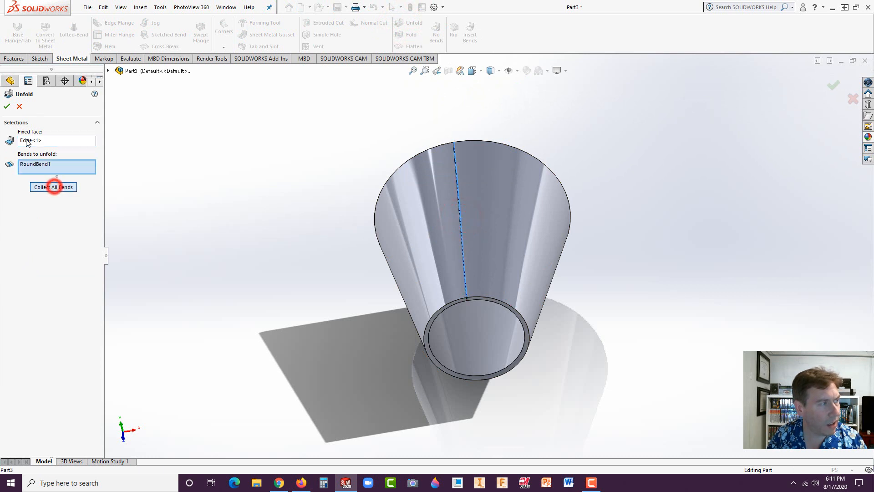
{"action": "left_click", "coordinate": [7, 106]}
{"action": "left_click", "coordinate": [294, 216]}
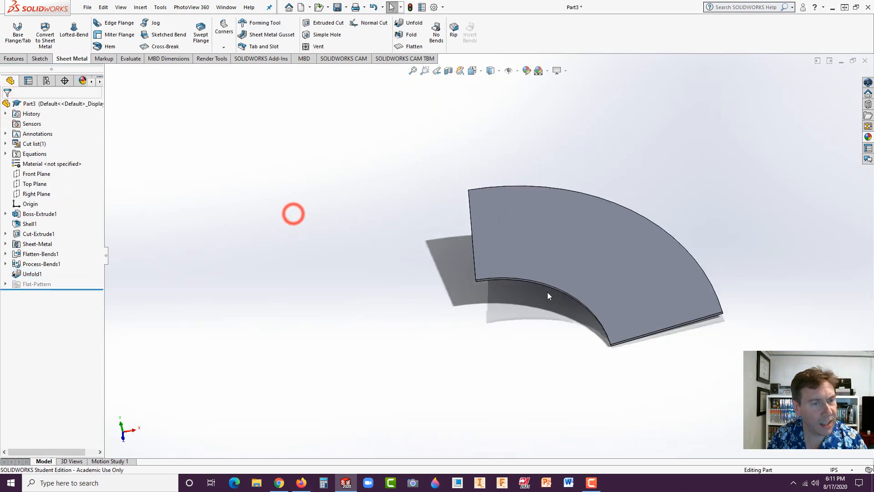
- Sketch a centerpoint arc slot on the flattened face, about 0.70 in wide with a centerline radius of about 3.49 in
{"action": "left_click", "coordinate": [554, 234]}
{"action": "left_click", "coordinate": [595, 207]}
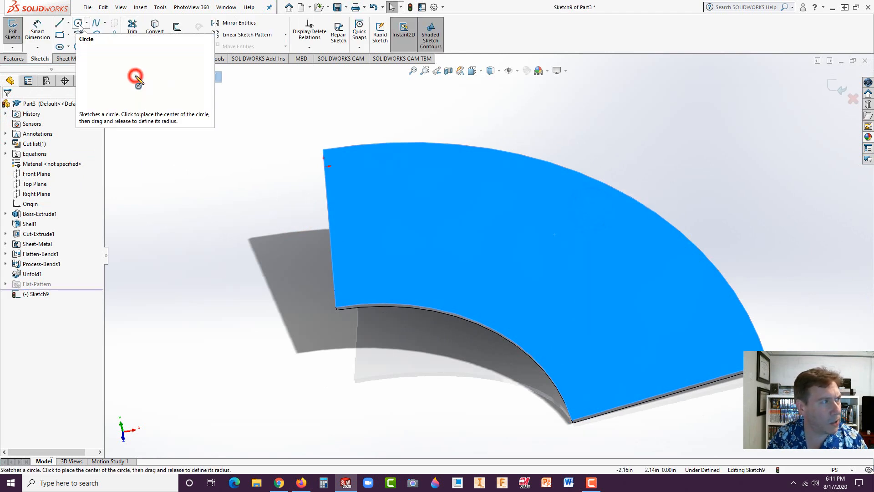
{"action": "left_click", "coordinate": [67, 47]}
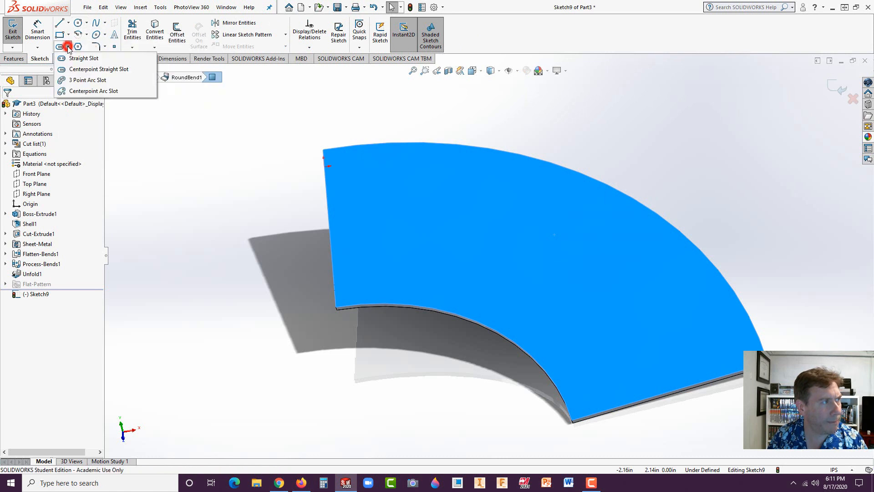
{"action": "left_click", "coordinate": [64, 93]}
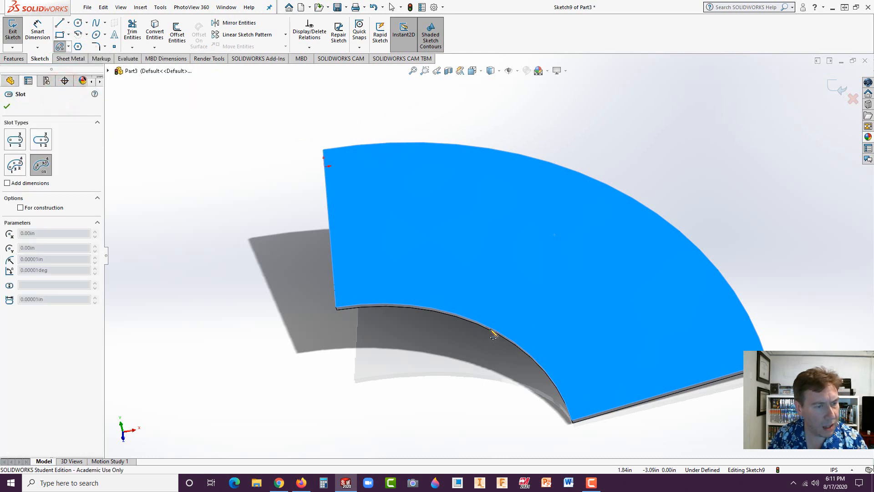
{"action": "left_click", "coordinate": [391, 433]}
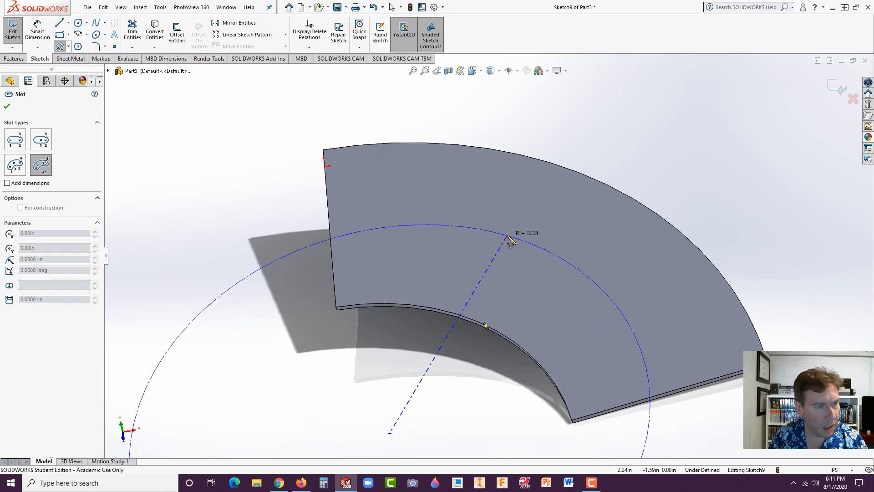
{"action": "left_click", "coordinate": [431, 214]}
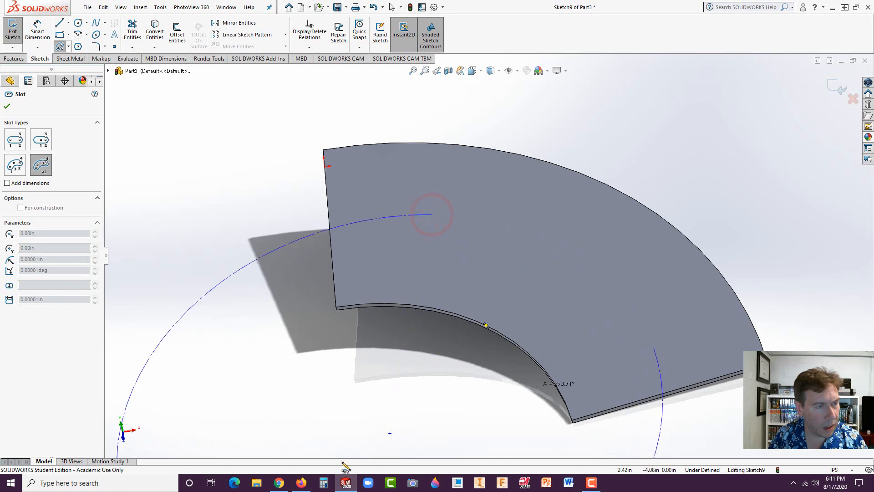
{"action": "left_click", "coordinate": [621, 290]}
{"action": "left_click", "coordinate": [606, 300]}
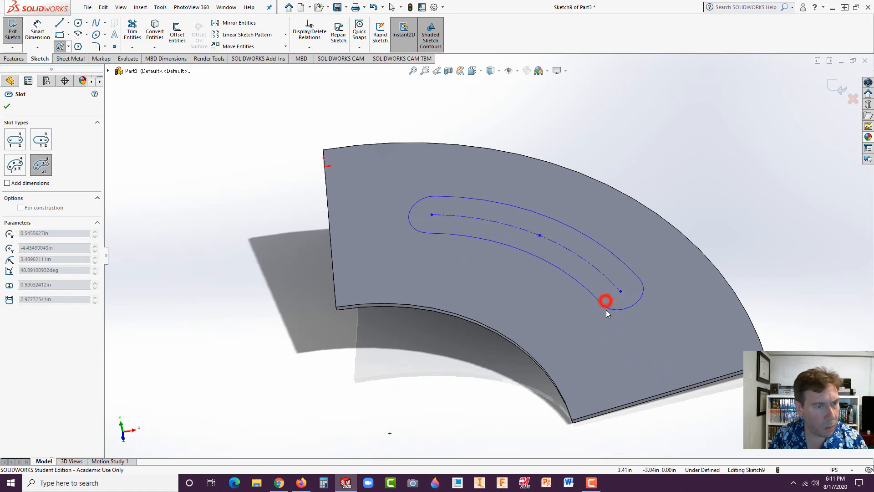
{"action": "left_click", "coordinate": [604, 313]}
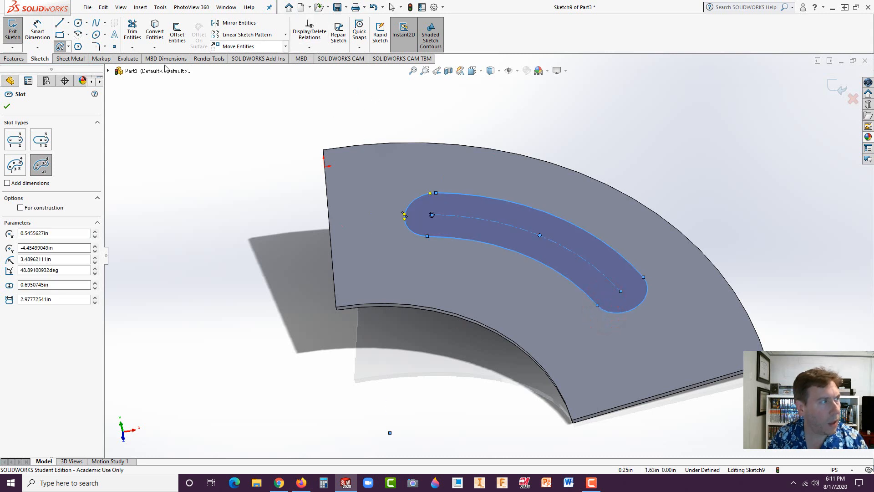
- Cut the arc slot through the flattened sheet with a blind Extruded Cut linked to the sheet thickness
{"action": "left_click", "coordinate": [14, 59]}
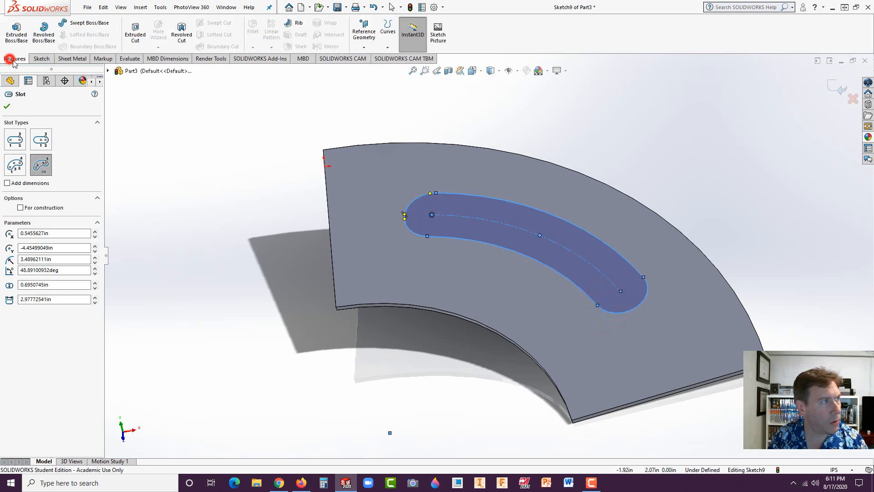
{"action": "left_click", "coordinate": [133, 35]}
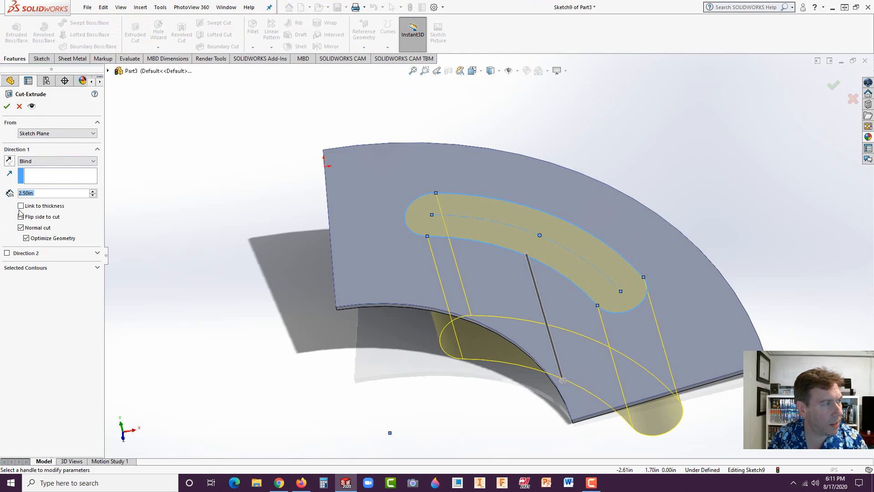
{"action": "left_click", "coordinate": [20, 206]}
{"action": "left_click", "coordinate": [6, 106]}
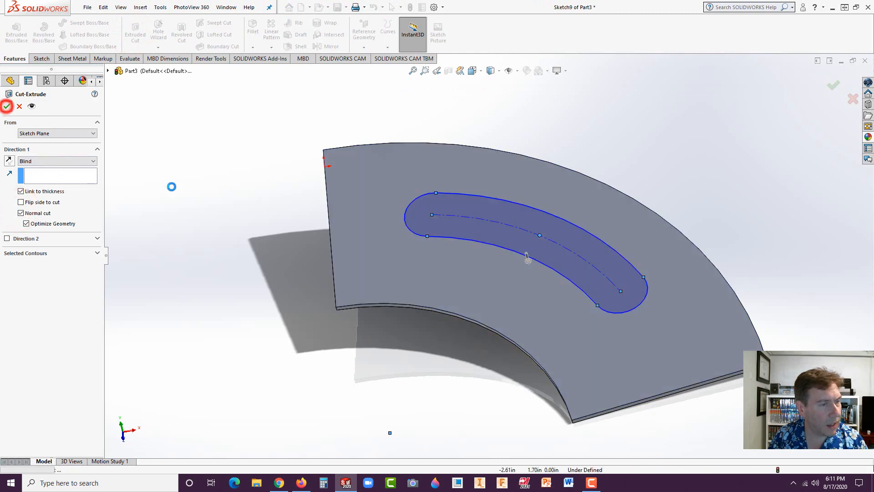
{"action": "left_click", "coordinate": [192, 197]}
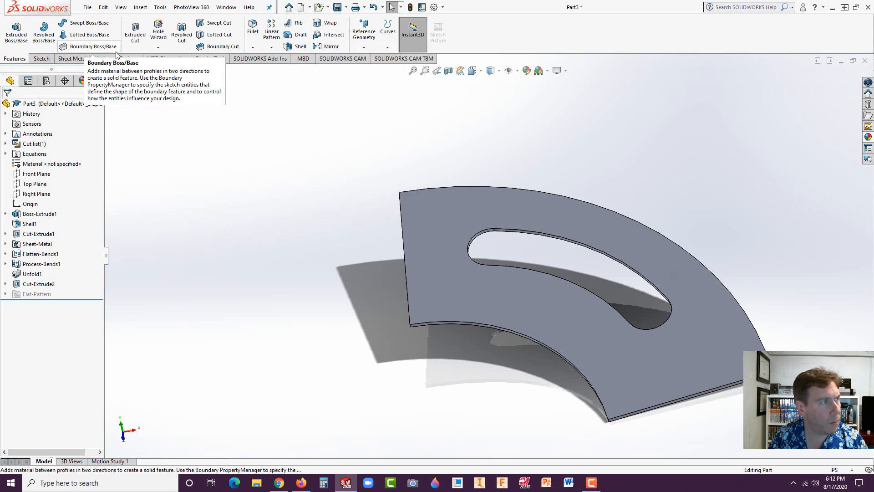
- Try to fold the slotted sheet back into a cone with the slit edge fixed, collecting all bends
{"action": "left_click", "coordinate": [72, 58]}
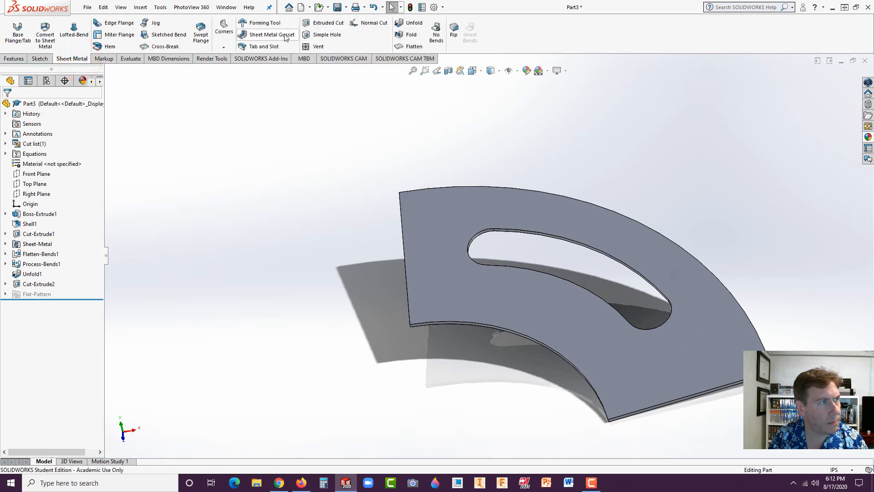
{"action": "left_click", "coordinate": [415, 38]}
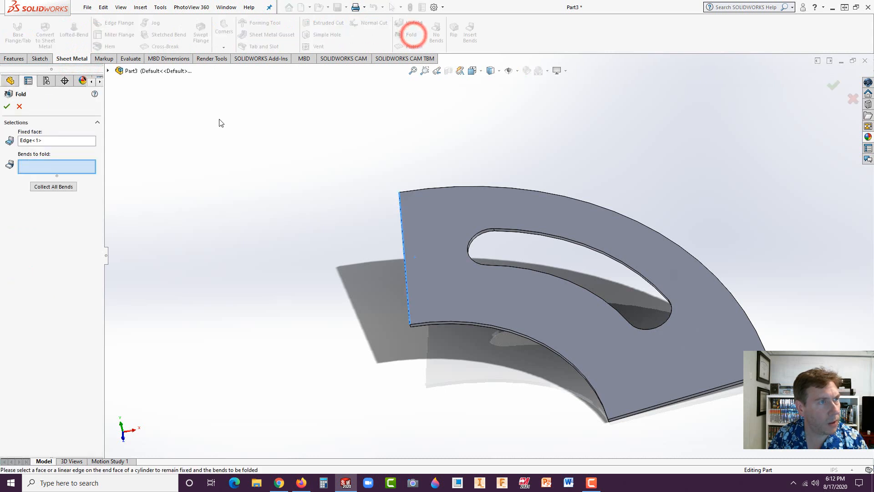
{"action": "left_click", "coordinate": [45, 193]}
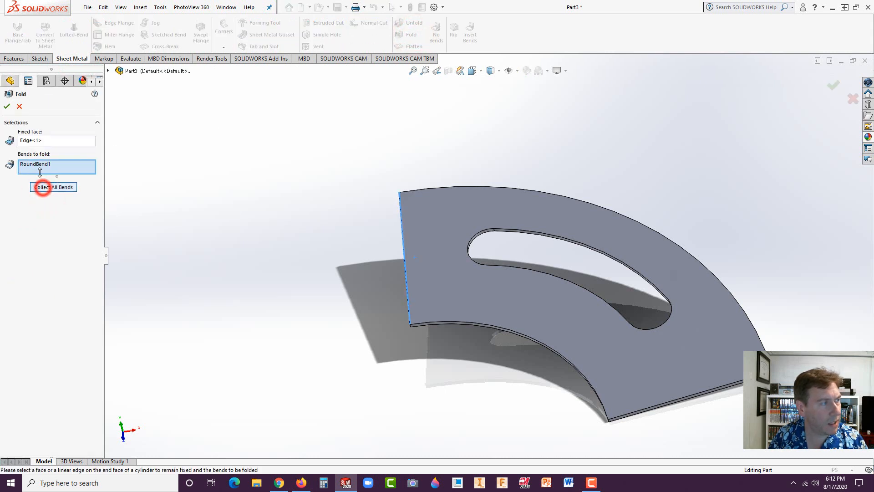
{"action": "left_click", "coordinate": [6, 107]}
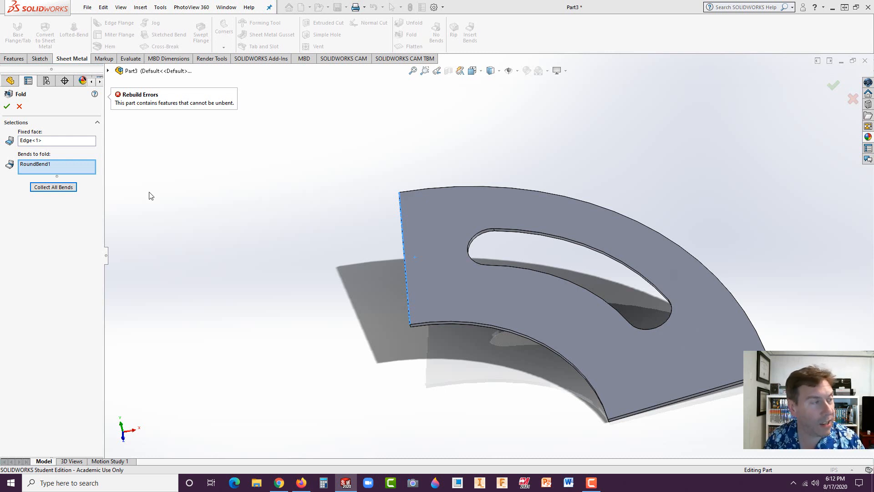
{"action": "left_click", "coordinate": [19, 107]}
{"action": "left_click", "coordinate": [202, 151]}
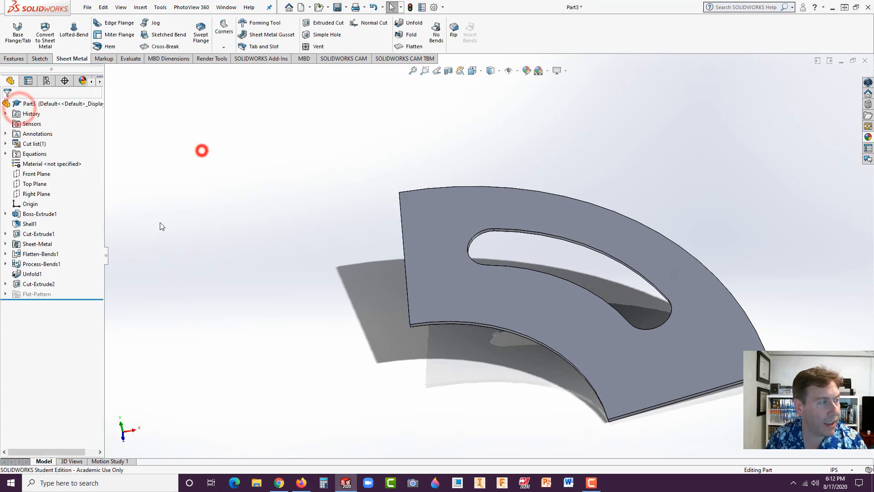
- Replace the arc slot in the cut's sketch with a corner rectangle about 0.77 in by 1.50 in, and rebuild the part
{"action": "left_click", "coordinate": [6, 285]}
{"action": "left_click", "coordinate": [39, 293]}
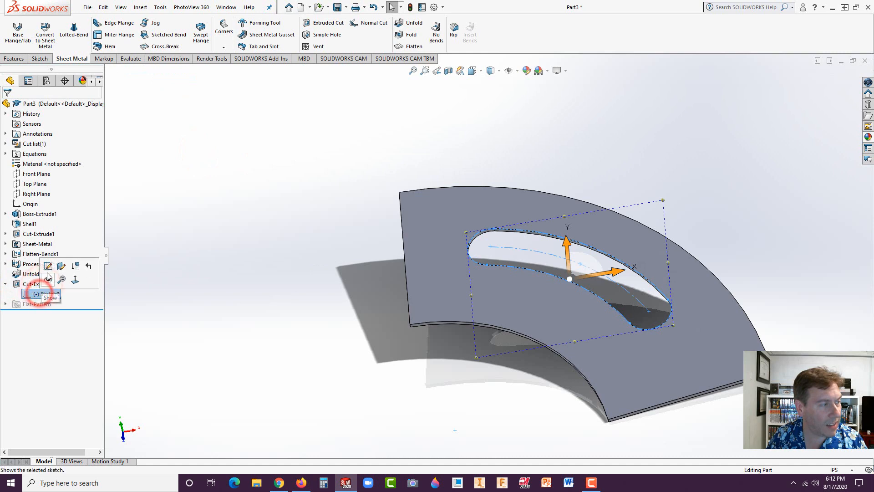
{"action": "left_click", "coordinate": [48, 266]}
{"action": "left_click_drag", "start_coordinate": [436, 197], "coordinate": [773, 392]}
{"action": "key", "text": "Delete"}
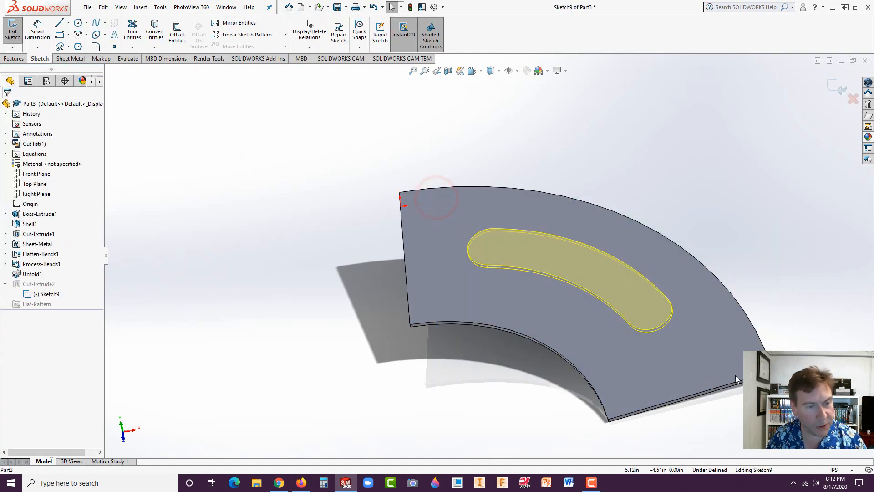
{"action": "left_click", "coordinate": [60, 34]}
{"action": "left_click", "coordinate": [543, 236]}
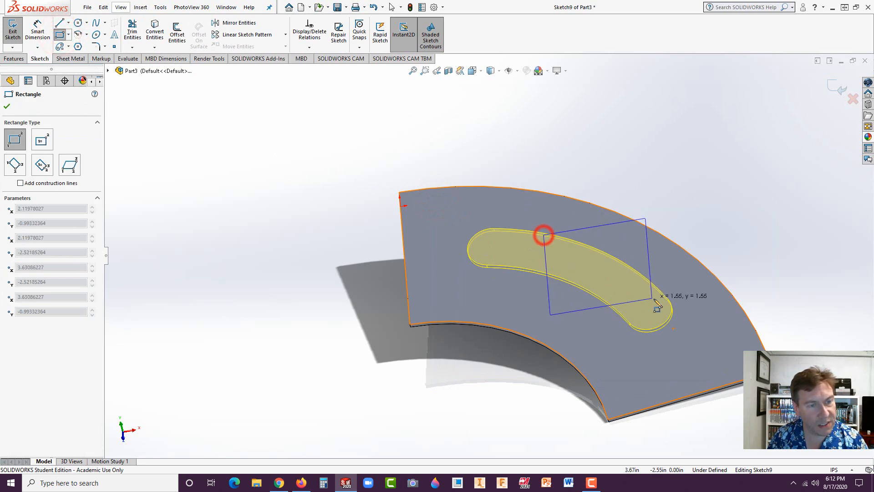
{"action": "left_click", "coordinate": [601, 303]}
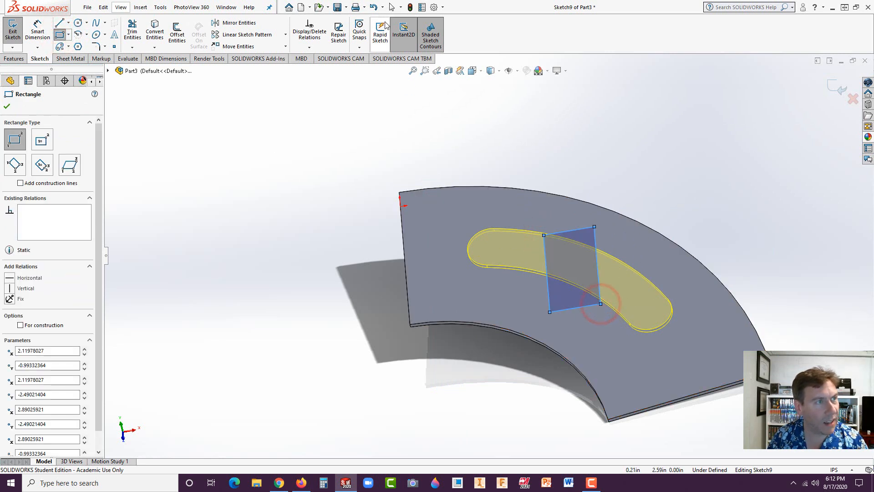
{"action": "left_click", "coordinate": [409, 8]}
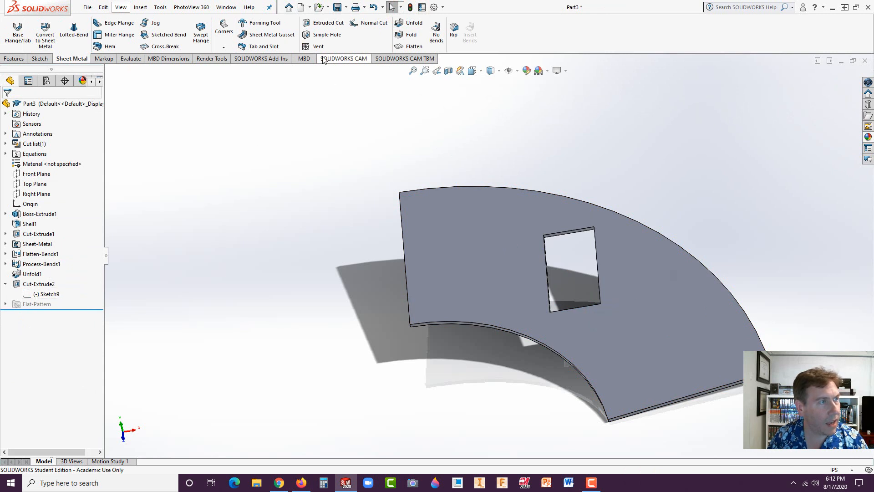
- Try to fold the sheet with the rectangular cutout, keeping the slit edge fixed and collecting all bends
{"action": "left_click", "coordinate": [401, 35]}
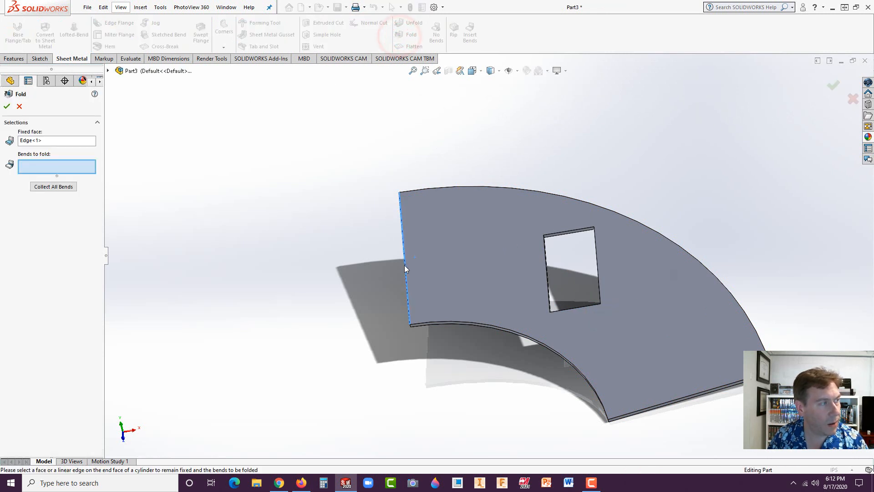
{"action": "left_click", "coordinate": [68, 187]}
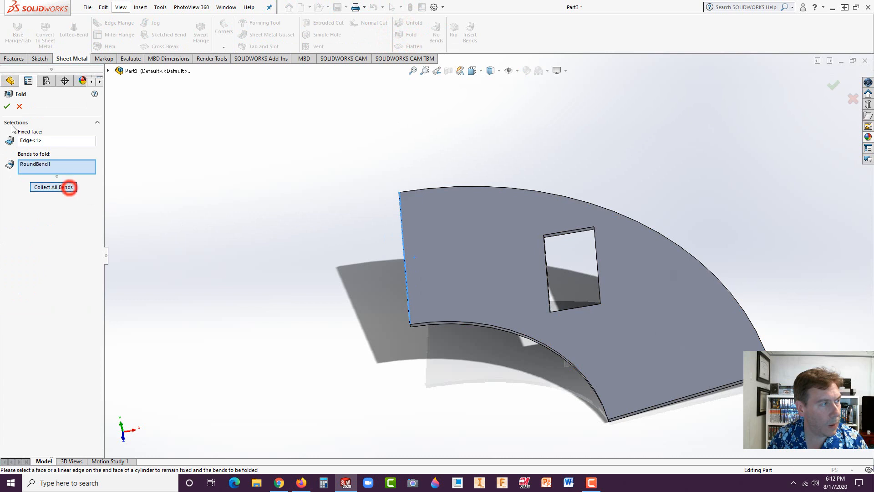
{"action": "left_click", "coordinate": [7, 107]}
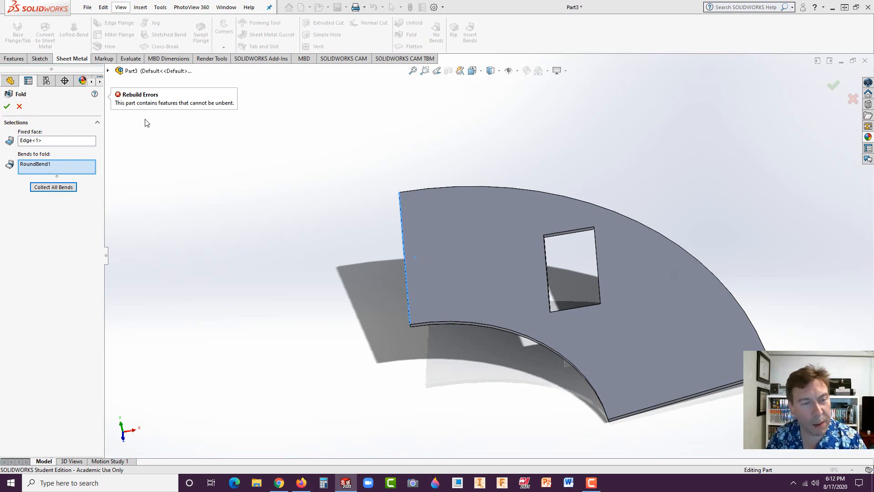
{"action": "middle_click_drag", "start_coordinate": [397, 269], "coordinate": [643, 265]}
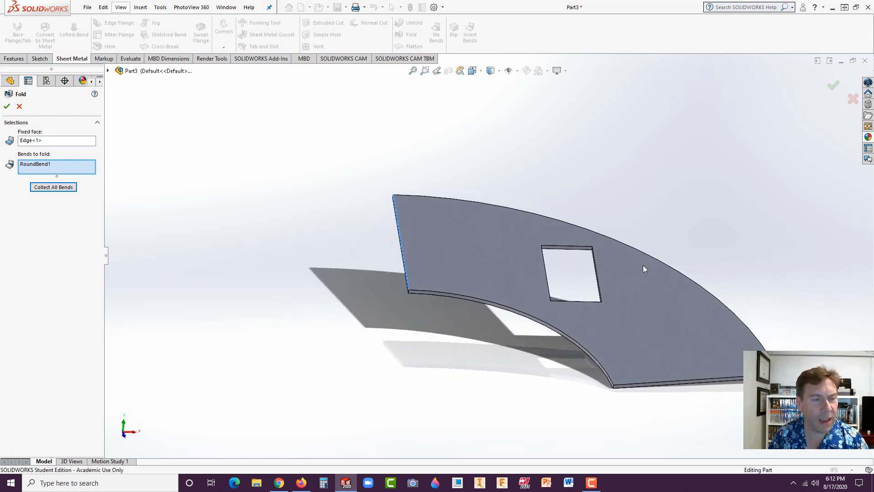
{"action": "left_click", "coordinate": [7, 106]}
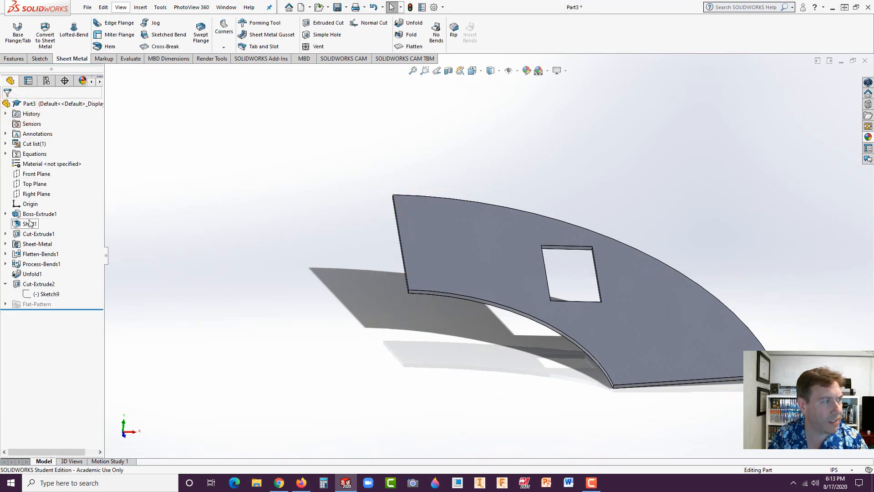
- Set the cone's shell thickness to 0.03 in
{"action": "left_click", "coordinate": [28, 224]}
{"action": "left_click", "coordinate": [36, 195]}
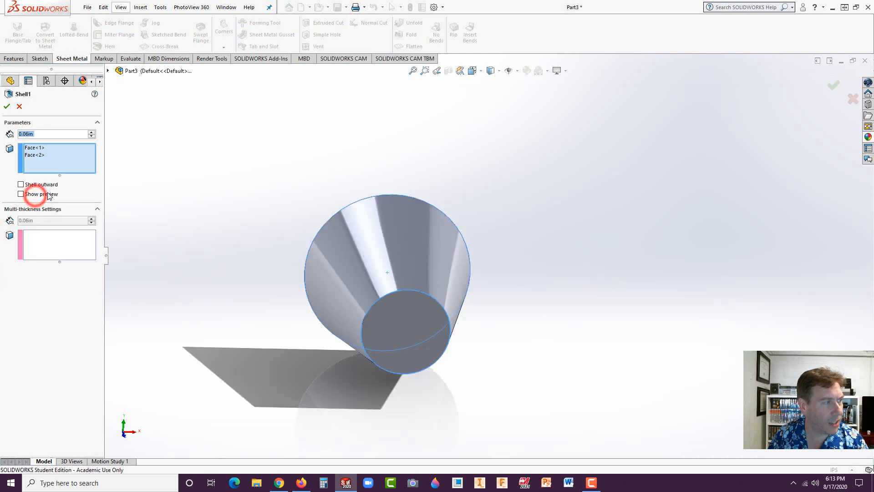
{"action": "type", "text": ".0"}
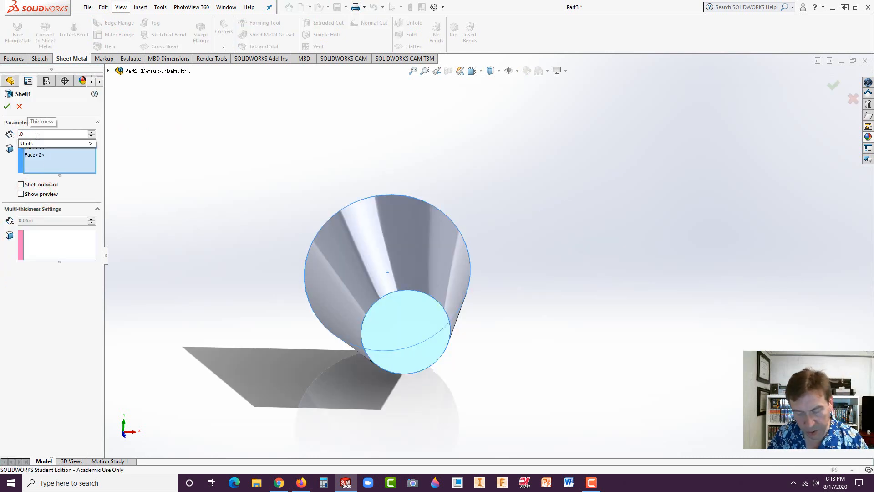
{"action": "type", "text": "3"}
{"action": "left_click", "coordinate": [11, 114]}
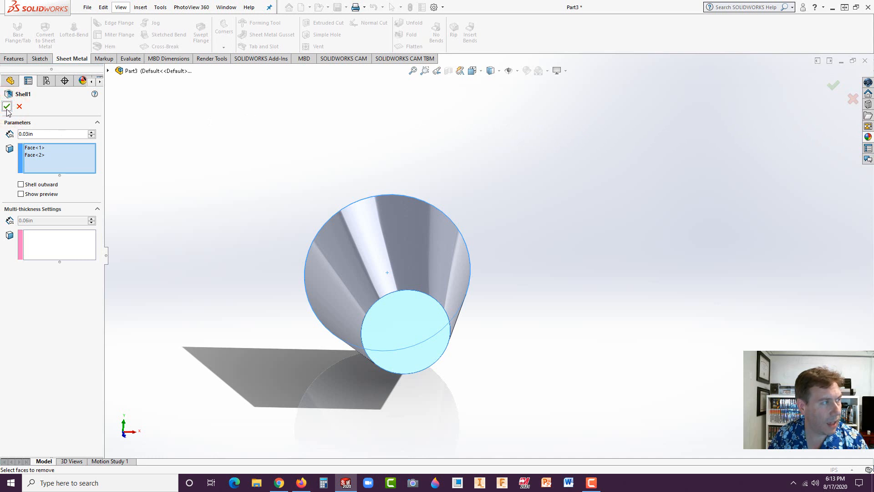
{"action": "left_click", "coordinate": [7, 107]}
{"action": "left_click", "coordinate": [266, 142]}
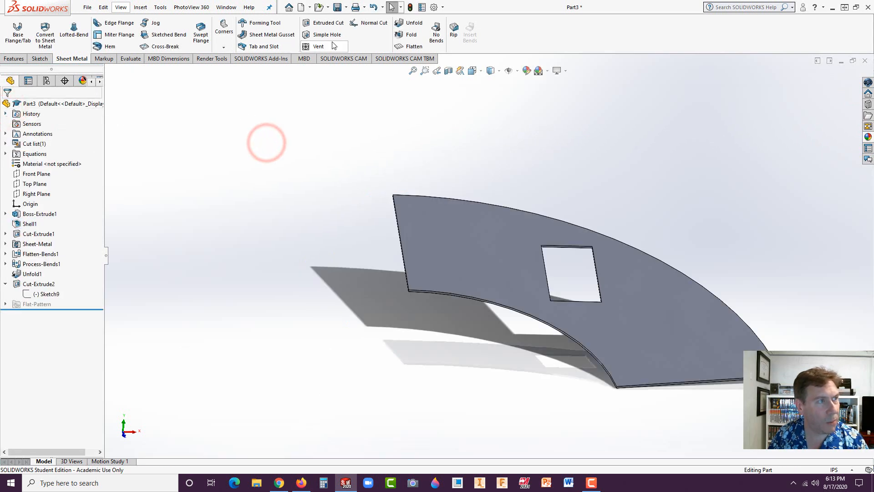
- Try to fold the thinner sheet along all collected bends with the slit edge fixed
{"action": "left_click", "coordinate": [410, 35]}
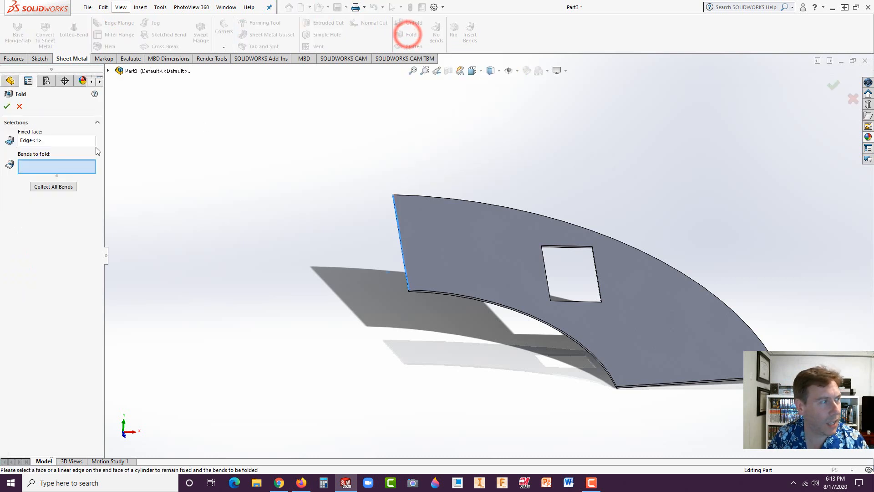
{"action": "left_click", "coordinate": [61, 186]}
{"action": "left_click", "coordinate": [7, 106]}
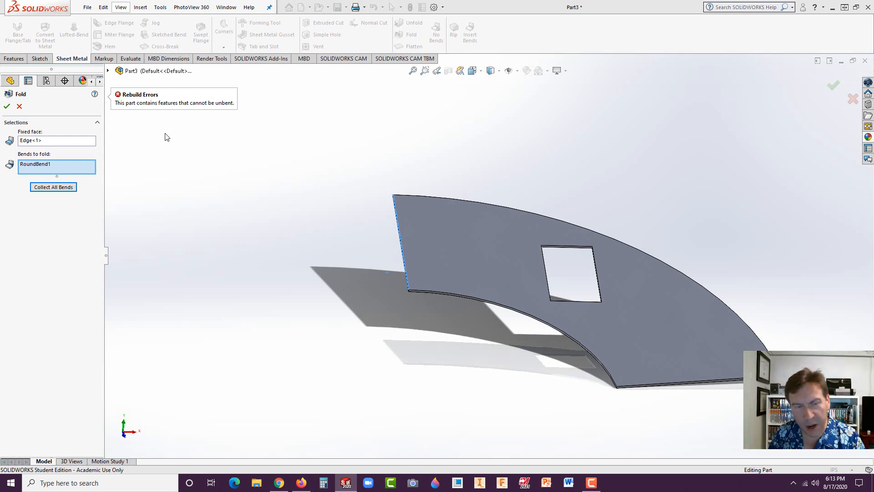
{"action": "left_click", "coordinate": [19, 106]}
{"action": "left_click", "coordinate": [181, 190]}
{"action": "middle_click_drag", "start_coordinate": [595, 304], "coordinate": [424, 252]}
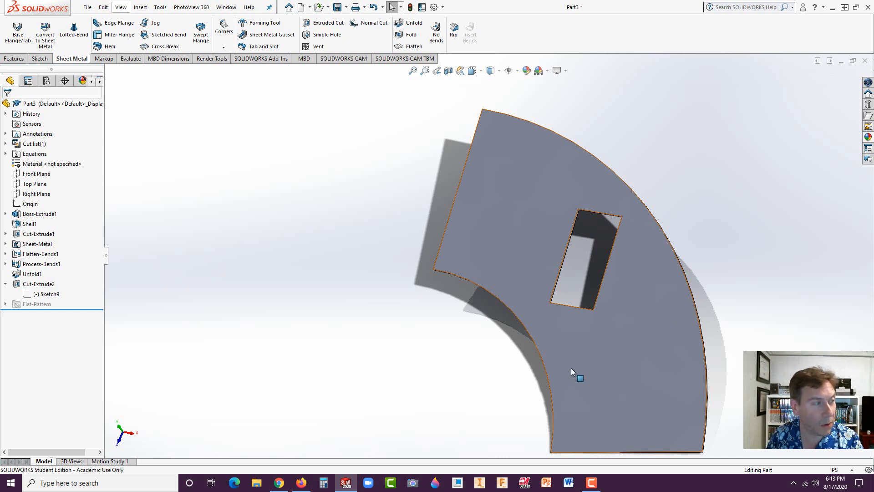
{"action": "middle_click_drag", "start_coordinate": [437, 306], "coordinate": [528, 266]}
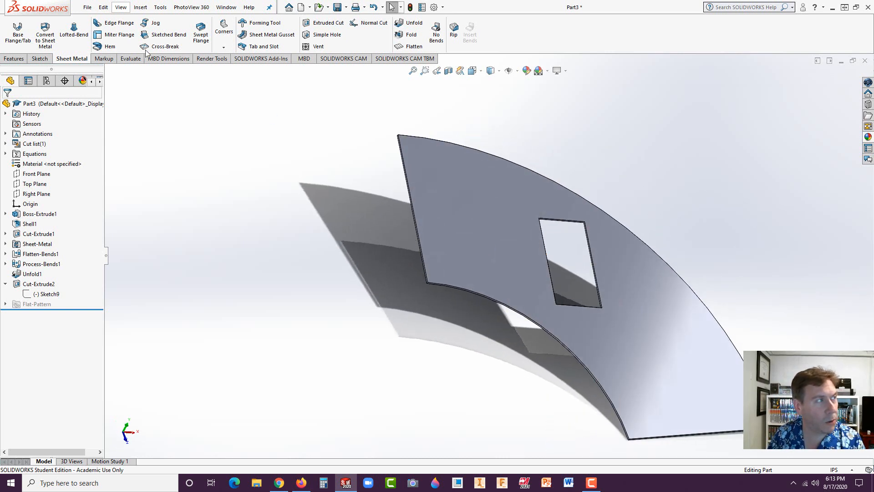